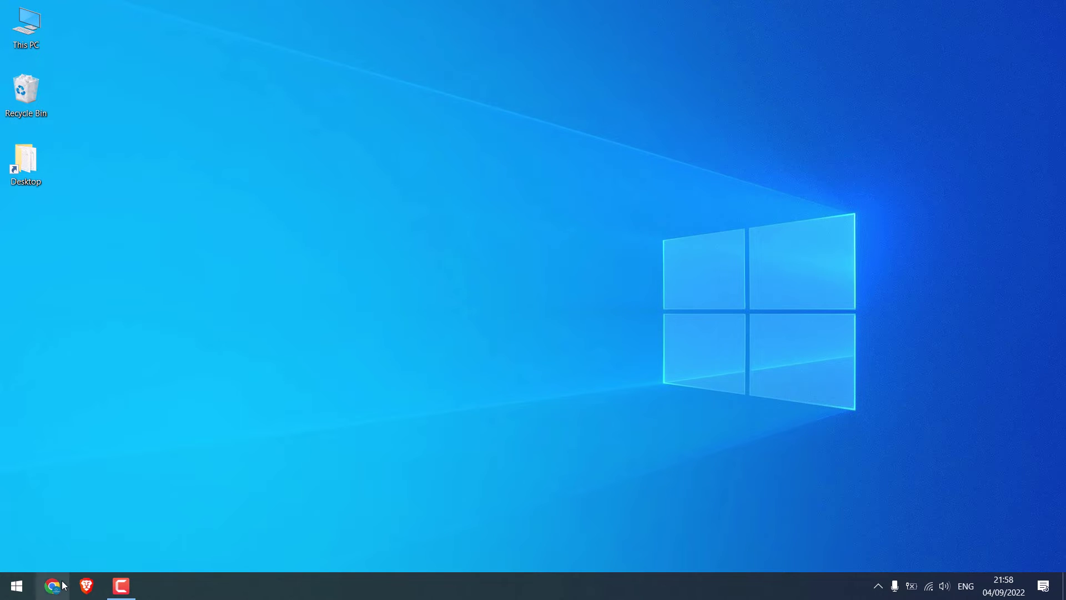
- Load the letslearnwordpress.com home page in Chrome and scroll through it
{"action": "left_click", "coordinate": [63, 585]}
{"action": "type", "text": "letslearnwordpress.com"}
{"action": "key", "text": "Return"}
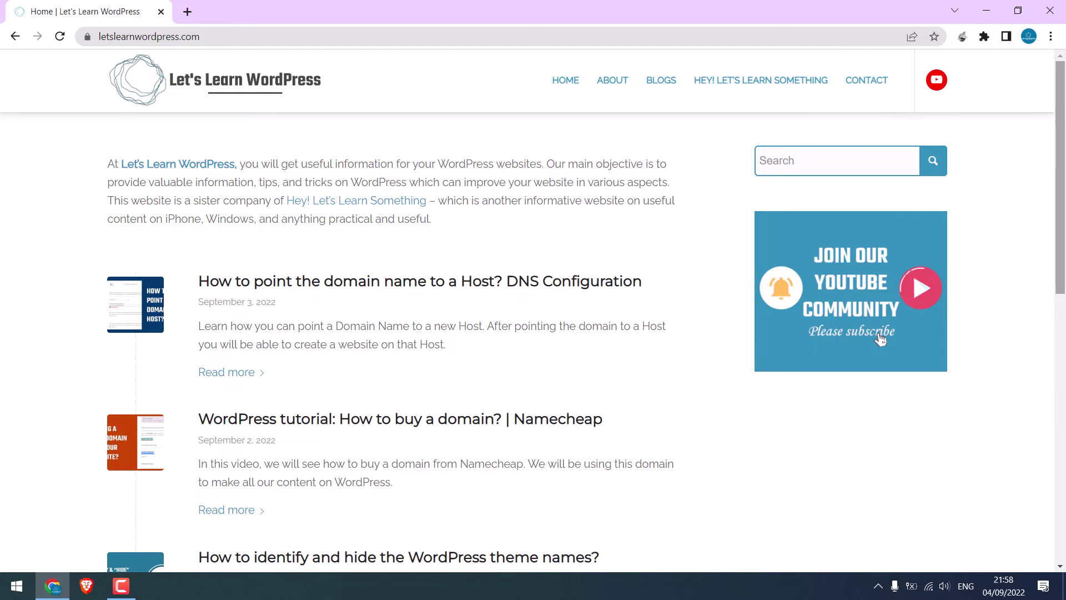
{"action": "scroll", "coordinate": [881, 333], "scroll_direction": "down", "scroll_amount": 3}
{"action": "mouse_move", "coordinate": [1065, 307]}
{"action": "left_mouse_down"}
{"action": "mouse_move", "coordinate": [1065, 496]}
{"action": "mouse_move", "coordinate": [1064, 222]}
{"action": "left_mouse_up"}
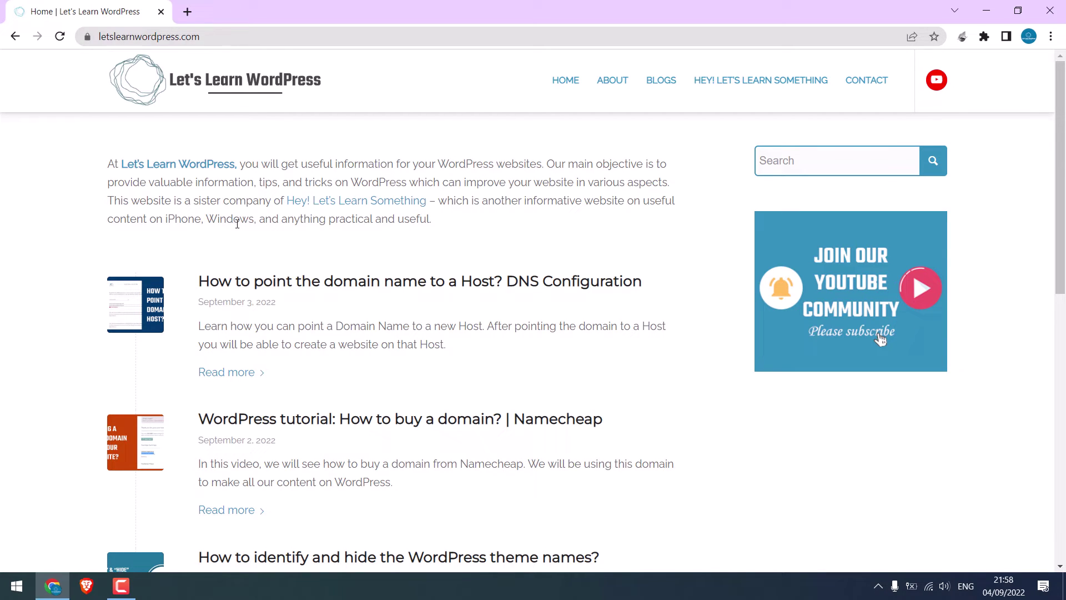
- In a new tab, search 'google search console' and open the Search Console Tools result
{"action": "left_click", "coordinate": [187, 12]}
{"action": "type", "text": "go"}
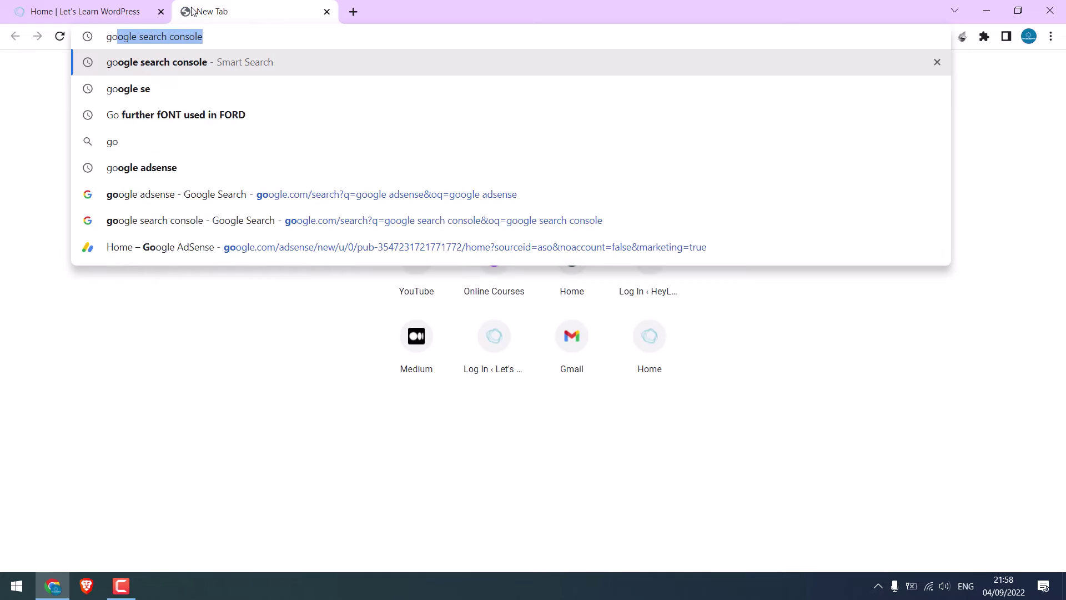
{"action": "type", "text": "ogl"}
{"action": "left_click", "coordinate": [205, 38]}
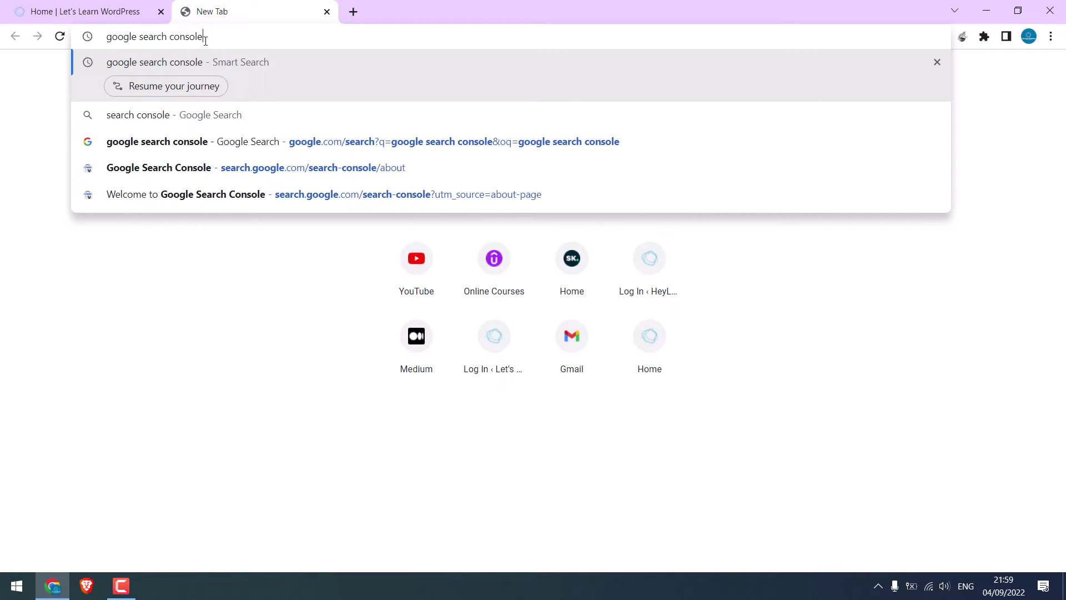
{"action": "key", "text": "Return"}
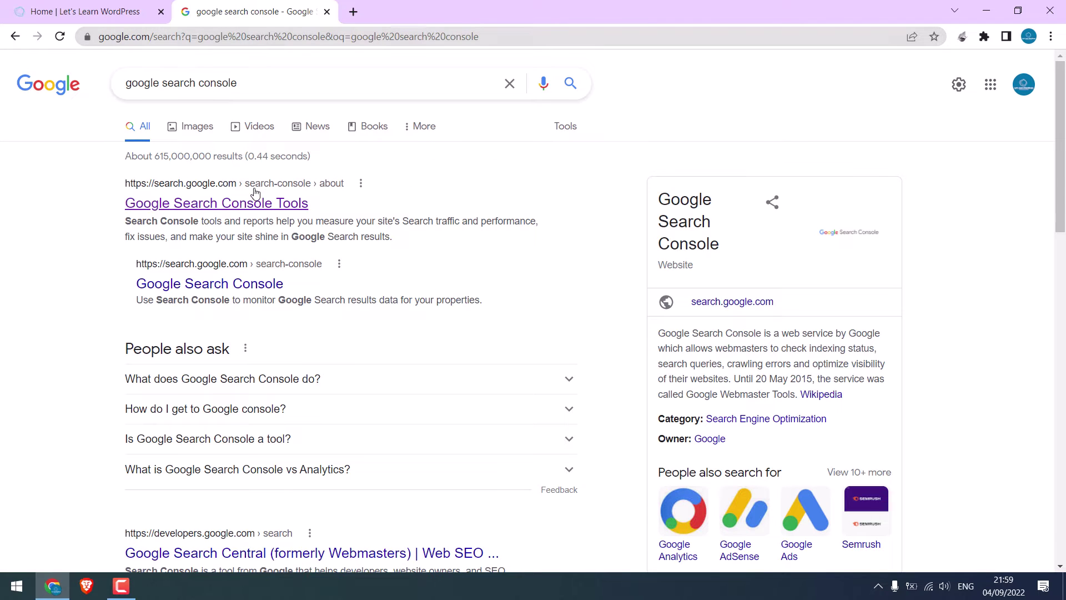
{"action": "left_click", "coordinate": [238, 210]}
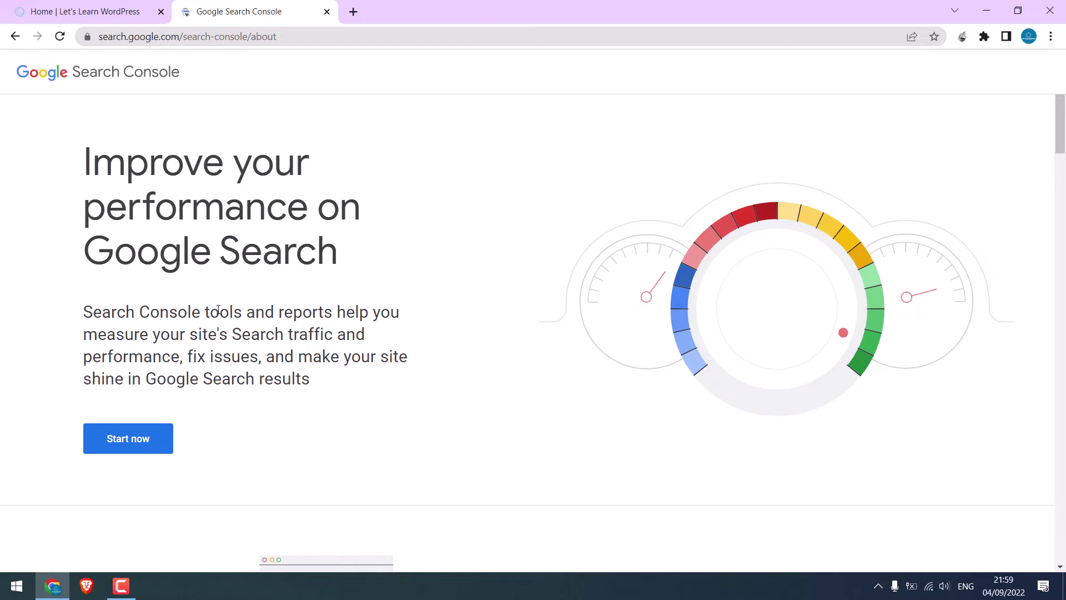
- Start Search Console setup and compare the Domain and URL prefix property options
{"action": "left_click", "coordinate": [147, 439]}
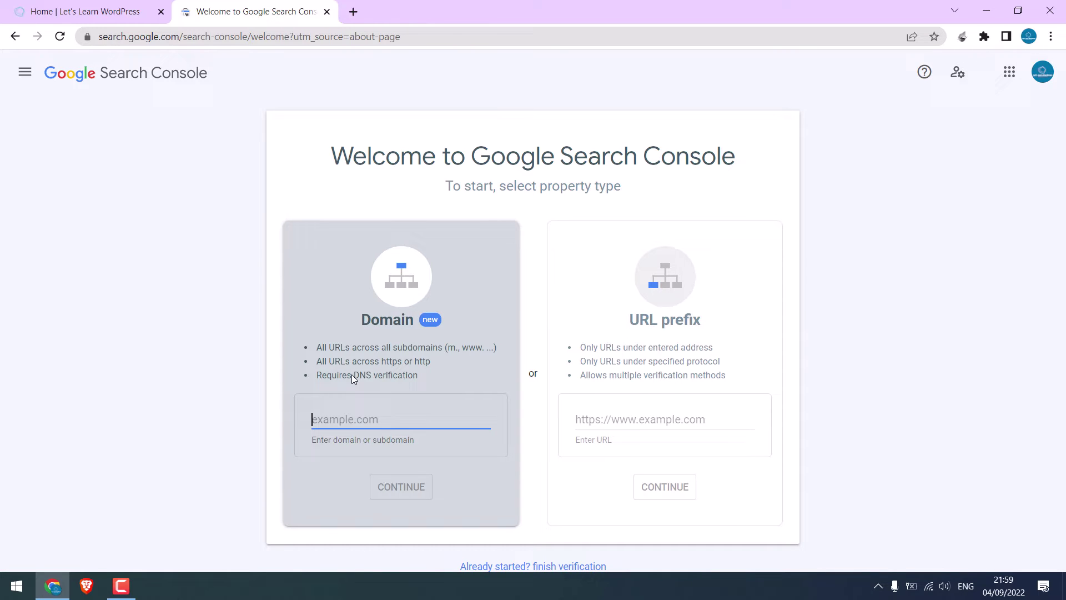
{"action": "left_click_drag", "start_coordinate": [352, 375], "coordinate": [387, 374]}
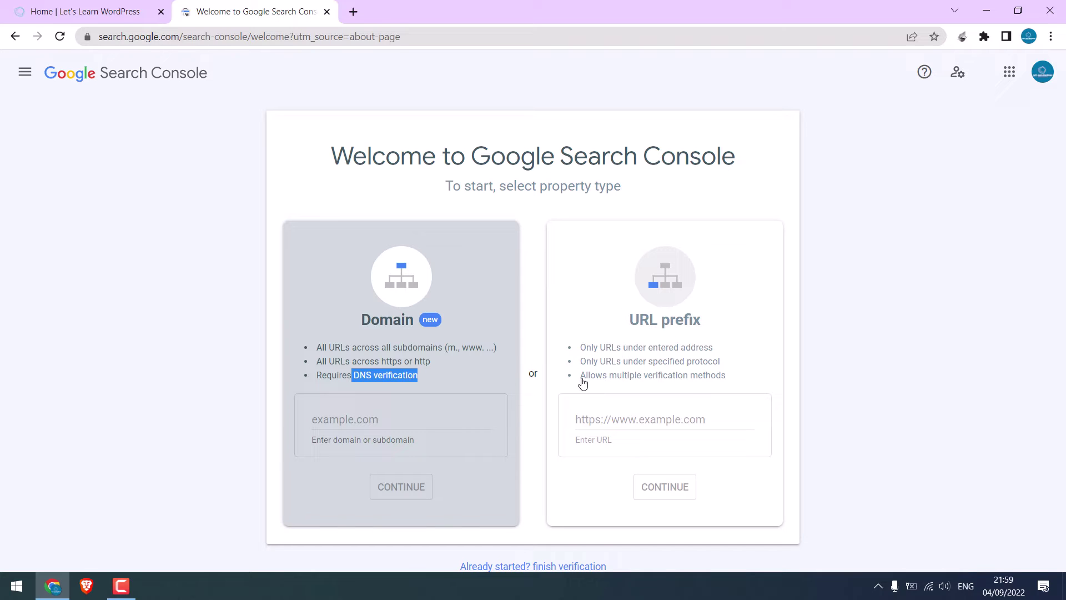
{"action": "left_click_drag", "start_coordinate": [580, 376], "coordinate": [717, 388]}
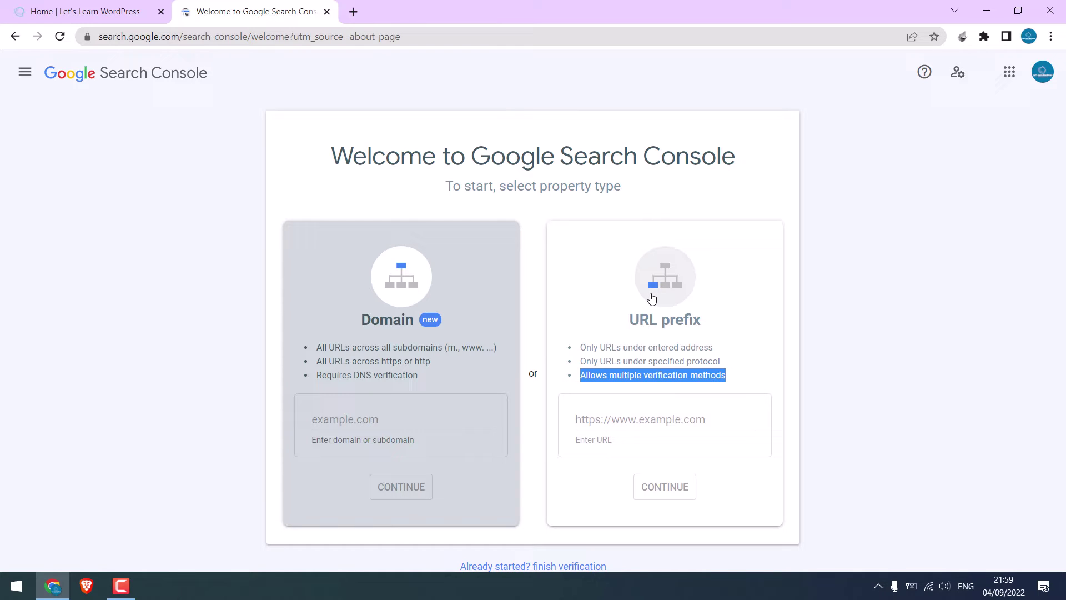
{"action": "left_click", "coordinate": [92, 5]}
{"action": "left_click", "coordinate": [138, 37]}
{"action": "key", "text": "ctrl+c"}
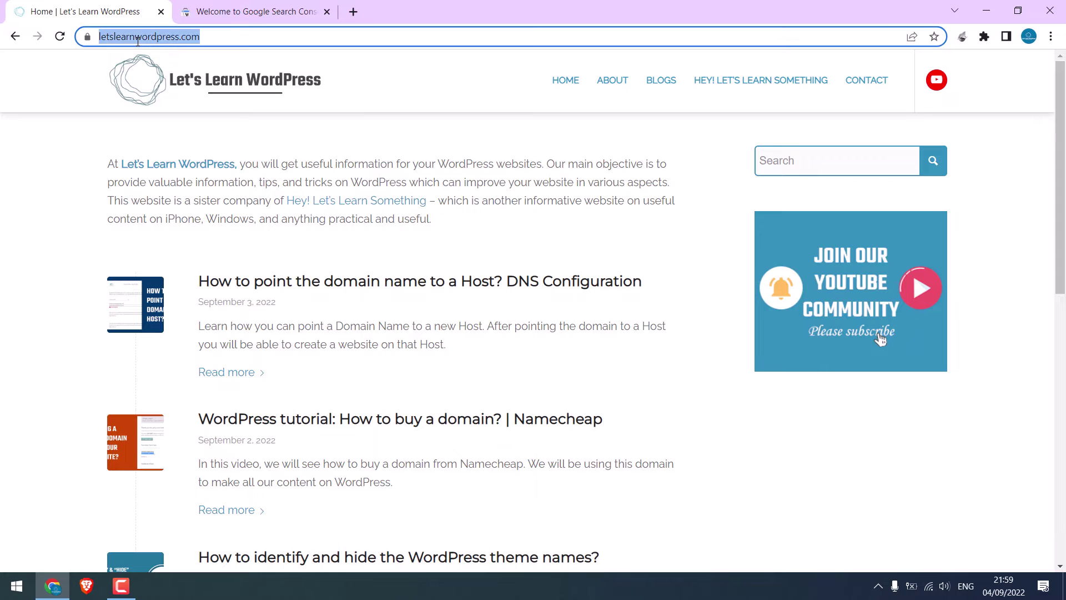
{"action": "left_click", "coordinate": [244, 11]}
{"action": "left_click", "coordinate": [600, 415]}
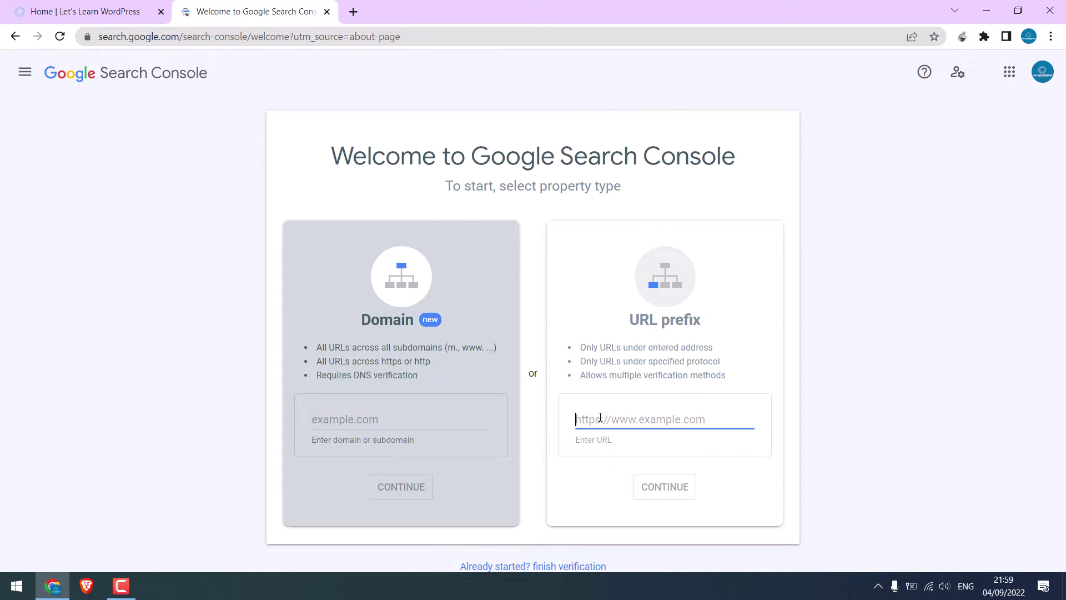
{"action": "key", "text": "ctrl+v"}
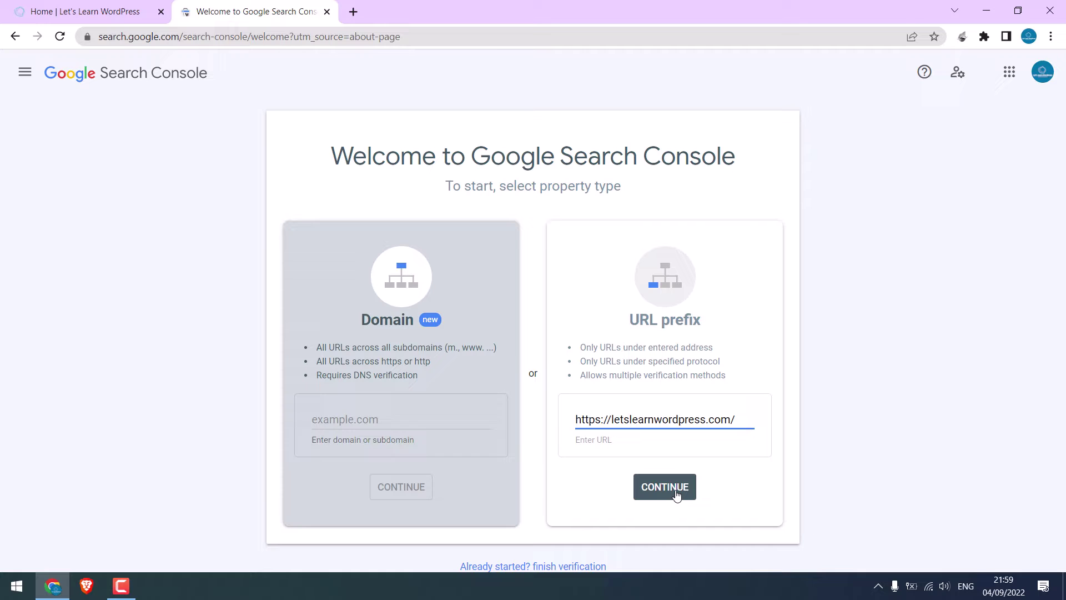
{"action": "left_click", "coordinate": [676, 494]}
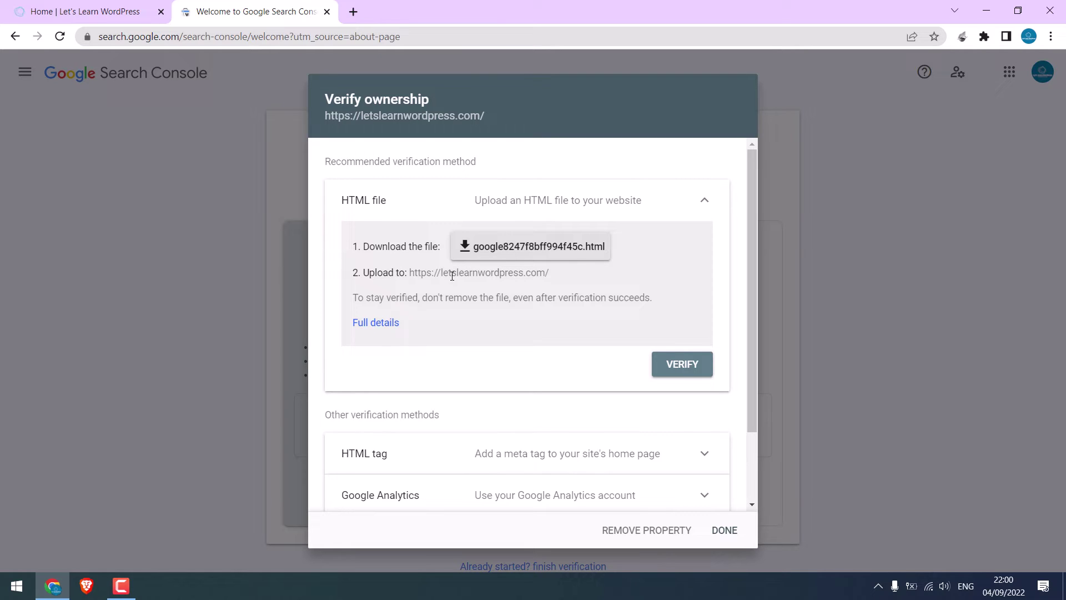
- Download the google8247f8bff994f45c.html verification file and open Chrome's full Downloads list
{"action": "left_click", "coordinate": [540, 254]}
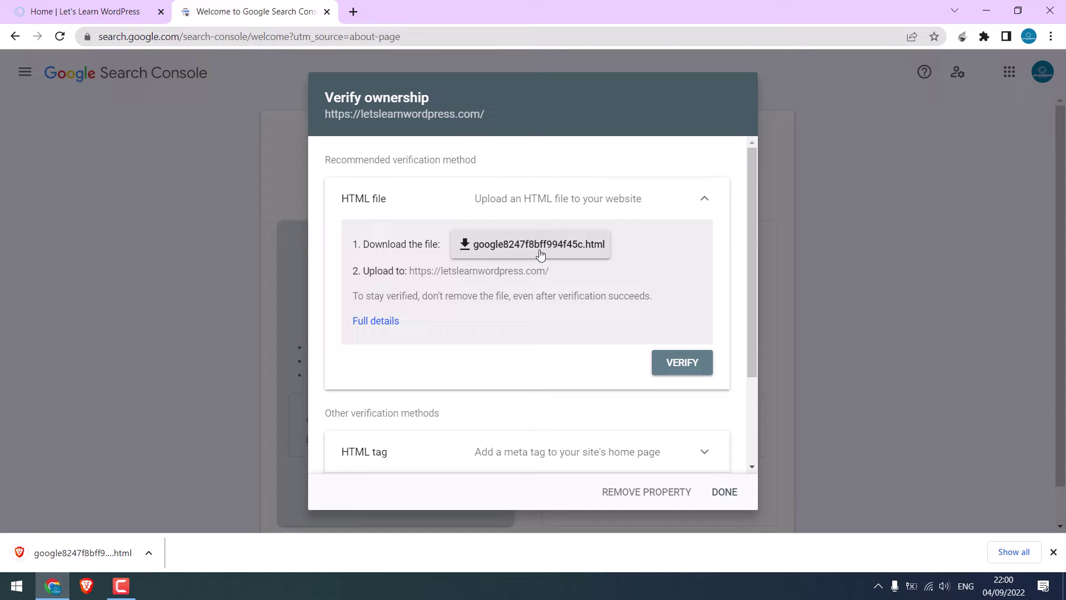
{"action": "left_click", "coordinate": [996, 551]}
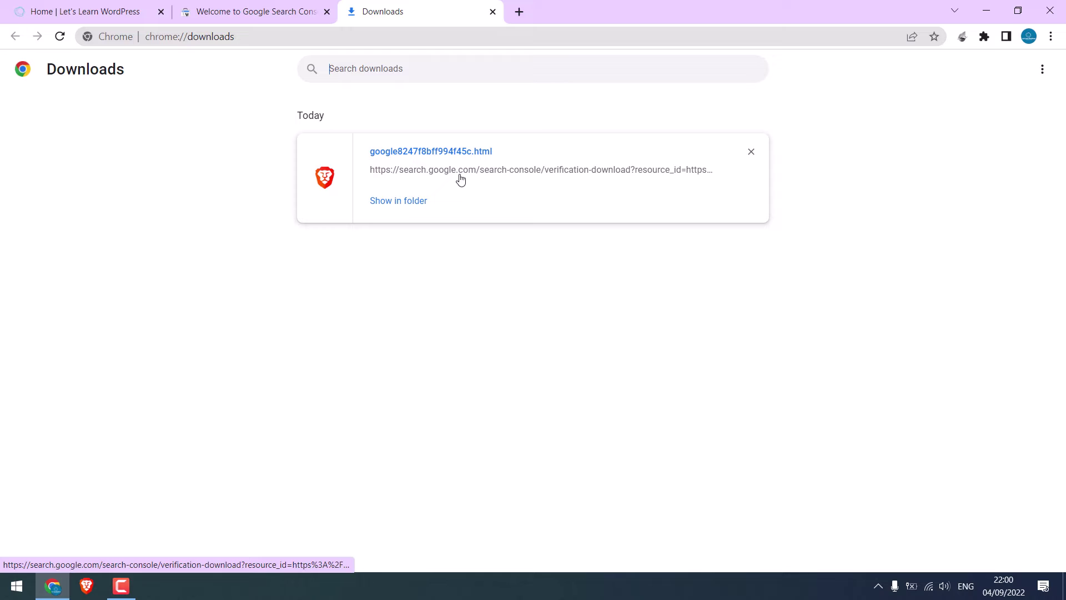
- Copy google8247f8bff994f45c.html from the Downloads folder onto the desktop, then restore Chrome
{"action": "left_click", "coordinate": [403, 202]}
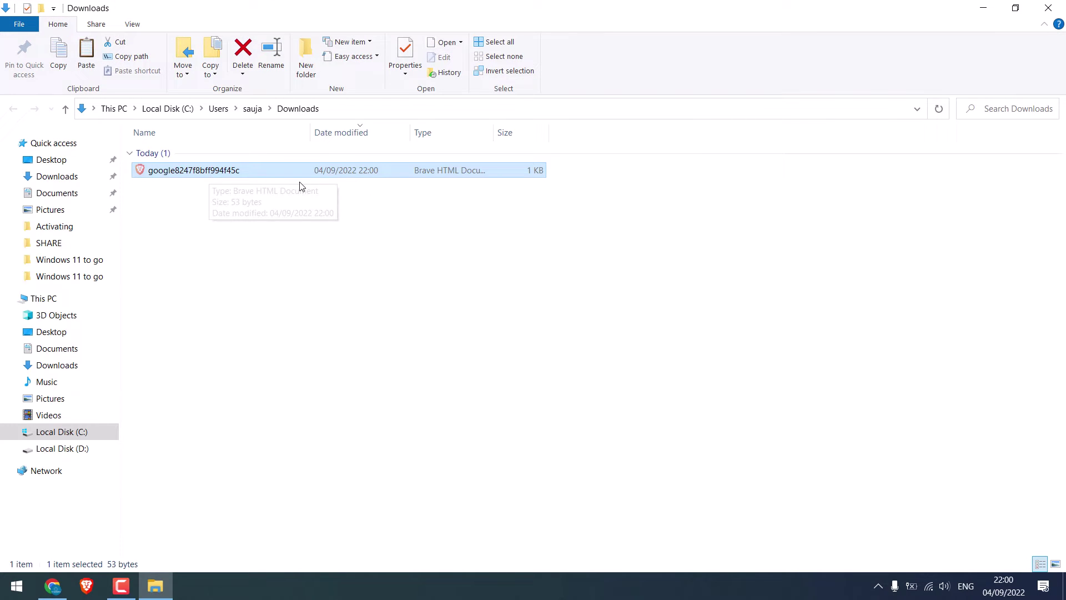
{"action": "left_click", "coordinate": [1047, 8]}
{"action": "left_click", "coordinate": [986, 10]}
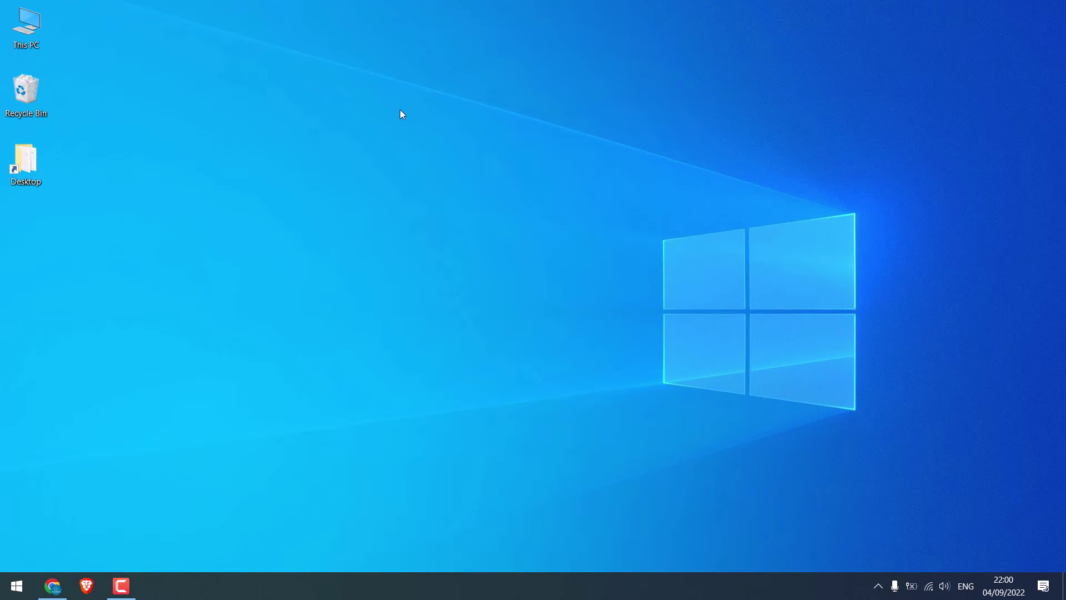
{"action": "right_click", "coordinate": [400, 109]}
{"action": "left_click", "coordinate": [438, 172]}
{"action": "left_click_drag", "start_coordinate": [409, 107], "coordinate": [461, 245]}
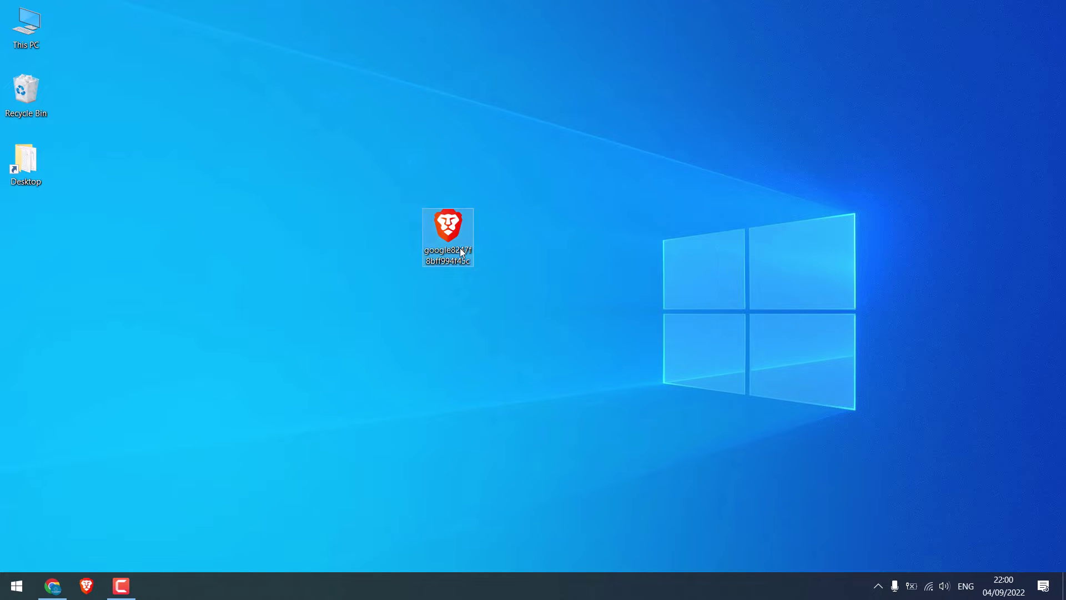
{"action": "left_click", "coordinate": [53, 586]}
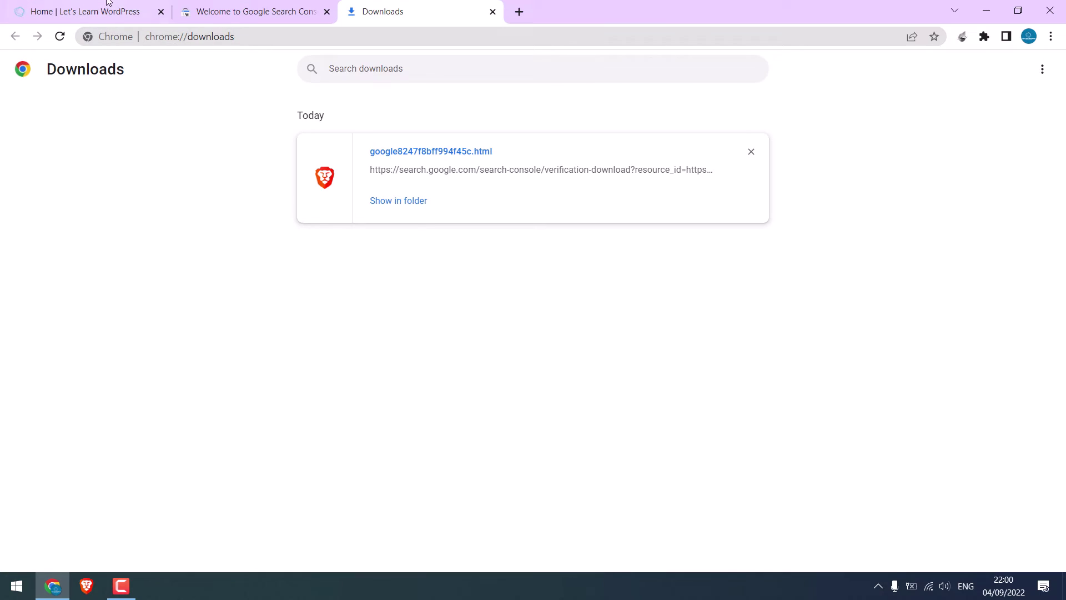
- Open letslearnwordpress.com/wp-admin in the site tab
{"action": "left_click", "coordinate": [105, 9]}
{"action": "left_click", "coordinate": [242, 38]}
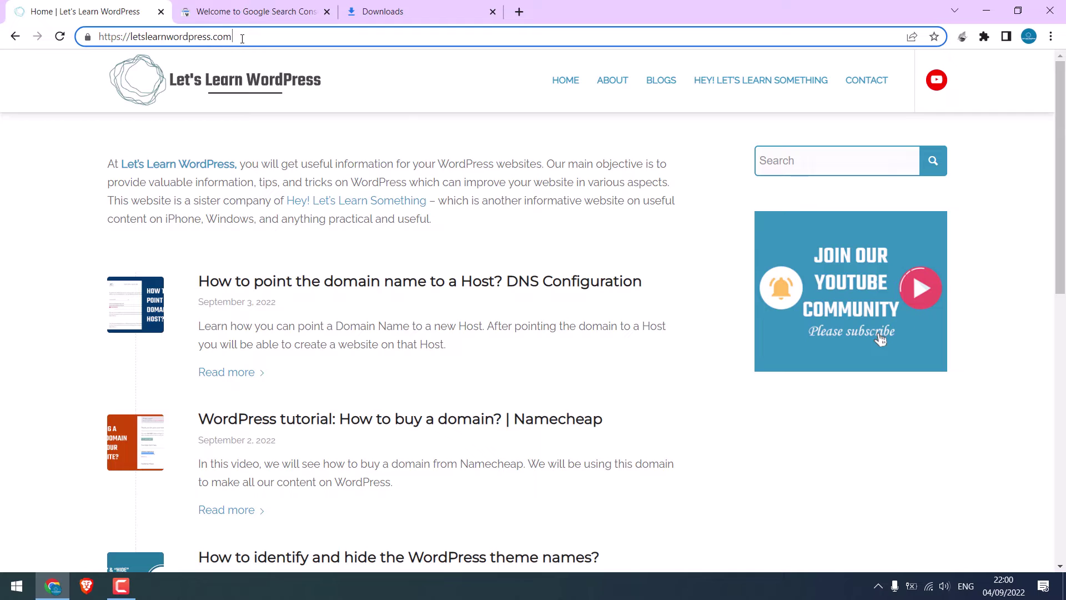
{"action": "type", "text": "/wp-admin"}
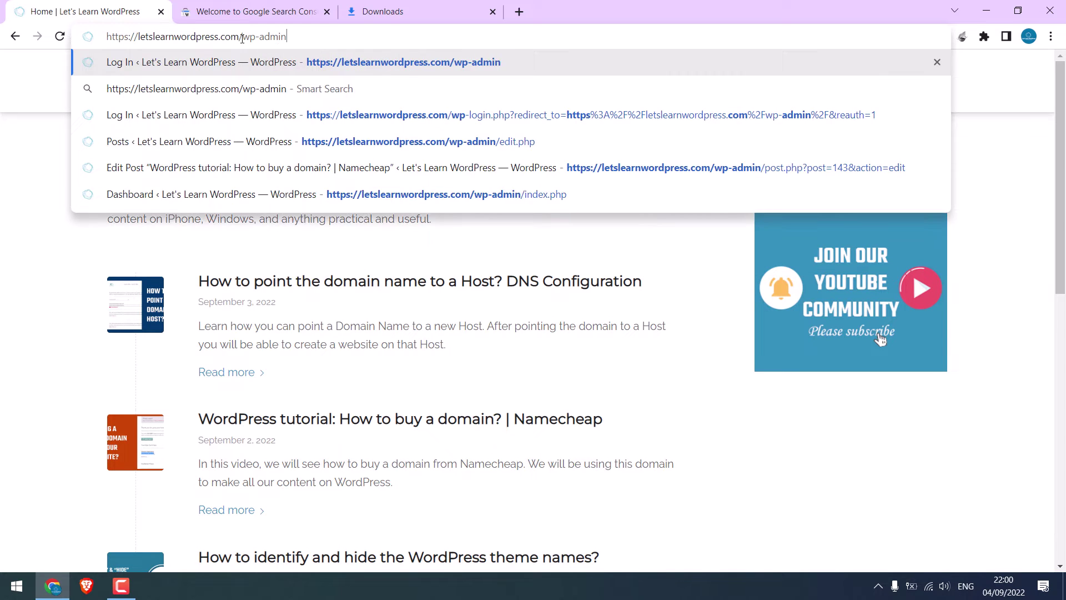
{"action": "key", "text": "Return"}
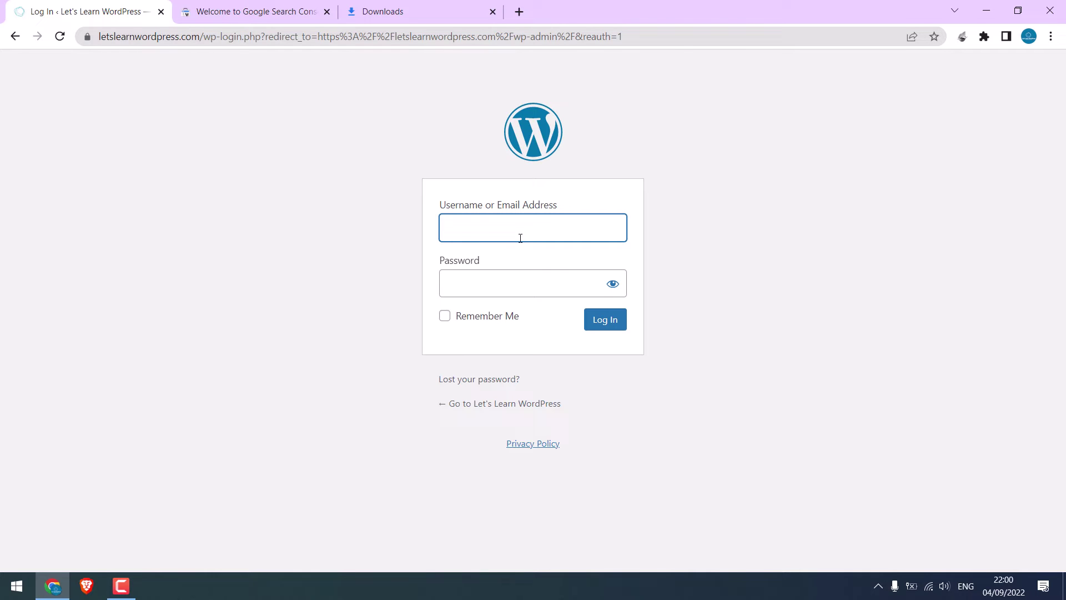
- Log in to WordPress with the admin username and password
{"action": "type", "text": "saujan"}
{"action": "key", "text": "Tab"}
{"action": "type", "text": "**************"}
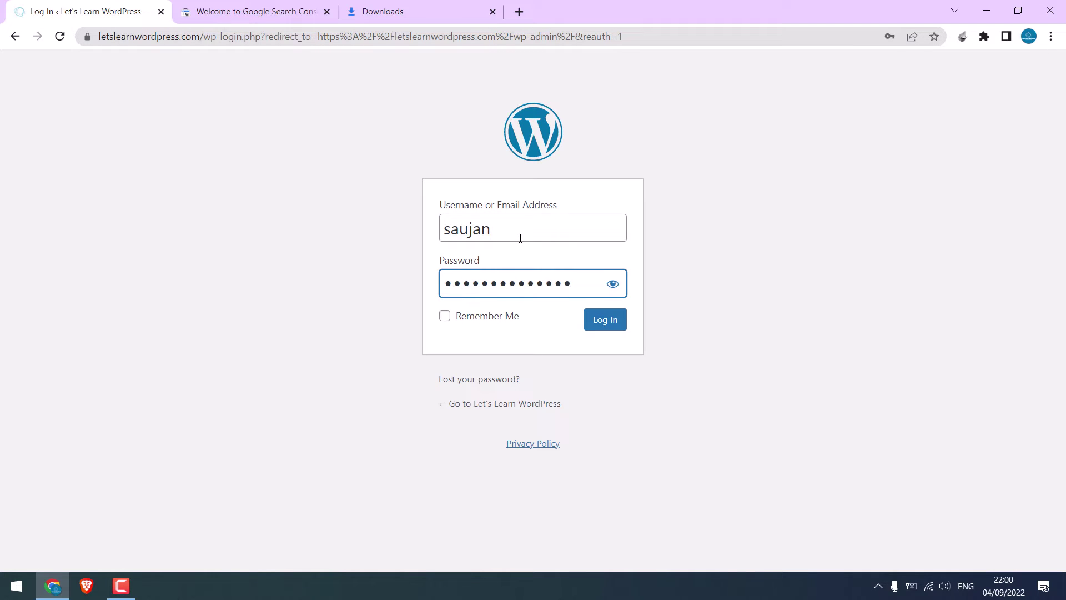
{"action": "key", "text": "Return"}
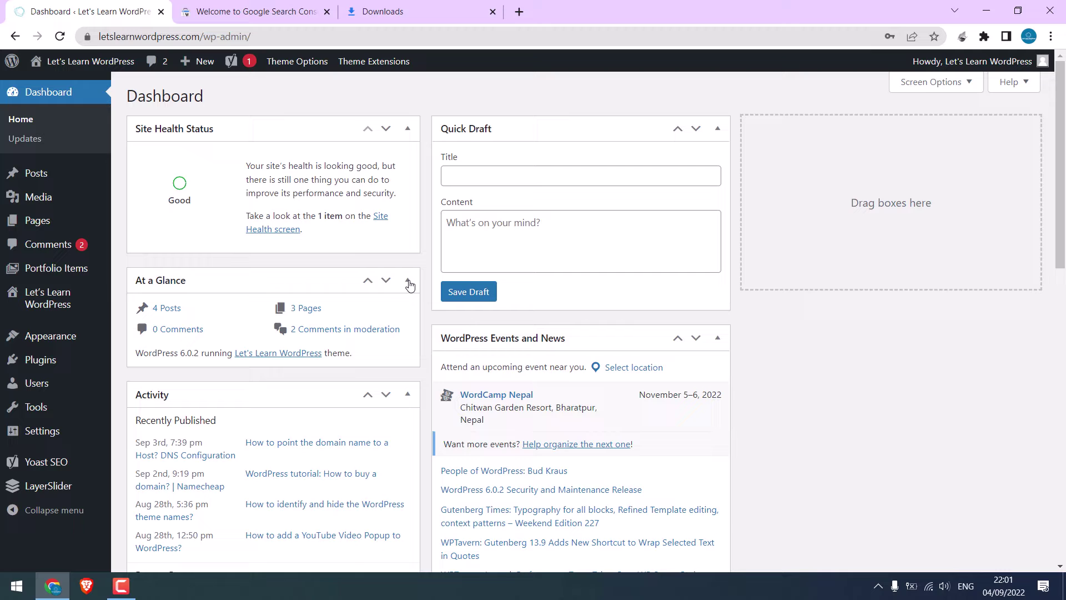
{"action": "mouse_move", "coordinate": [69, 358]}
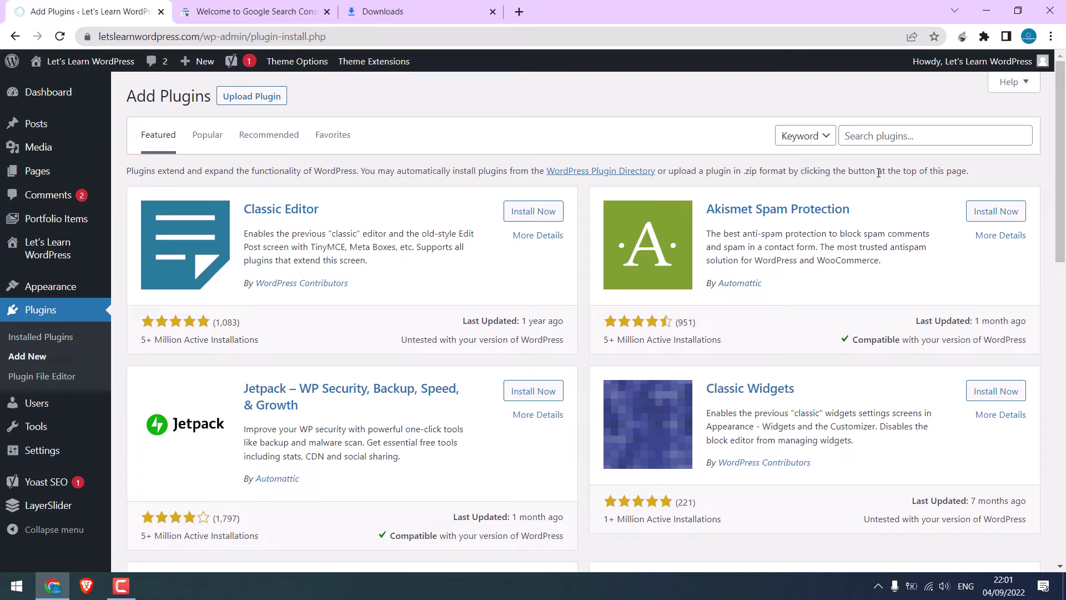
- Search the plugin directory for 'file manager', then install and activate the File Manager plugin
{"action": "left_click", "coordinate": [868, 138]}
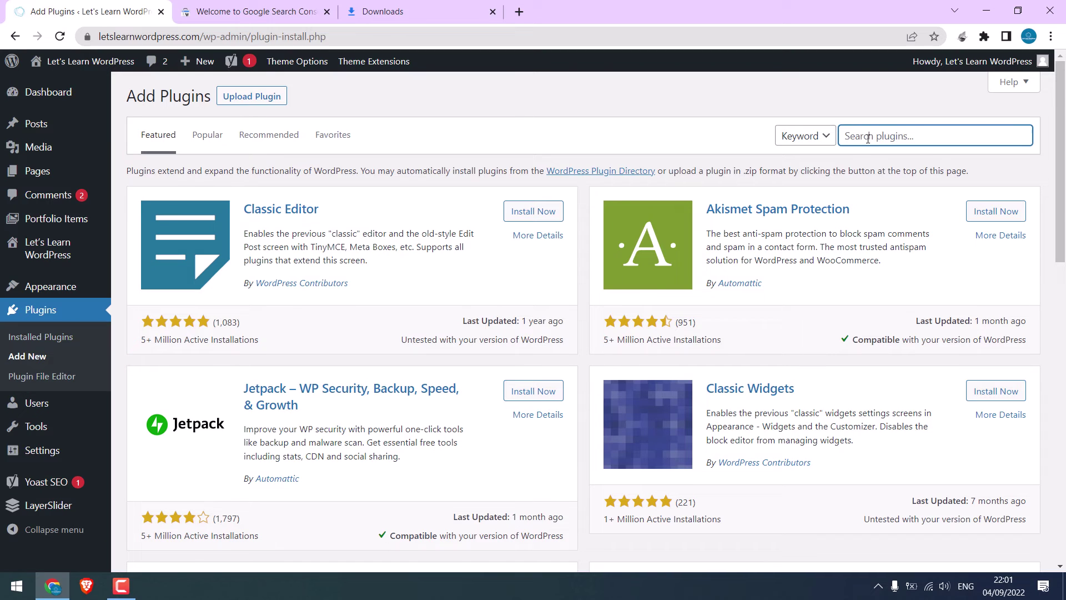
{"action": "type", "text": "file manager"}
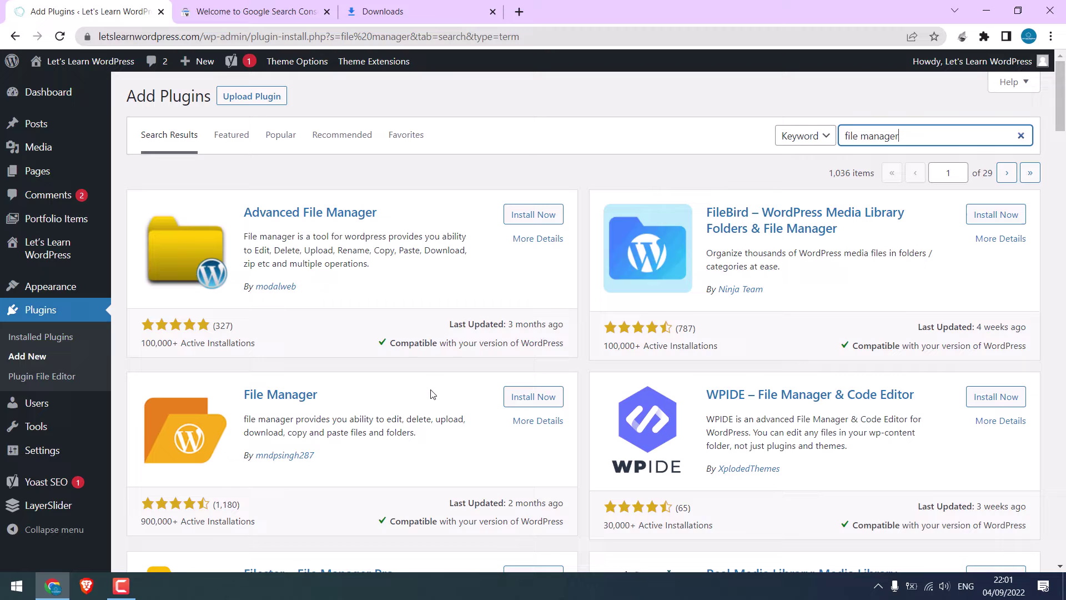
{"action": "left_click", "coordinate": [543, 399]}
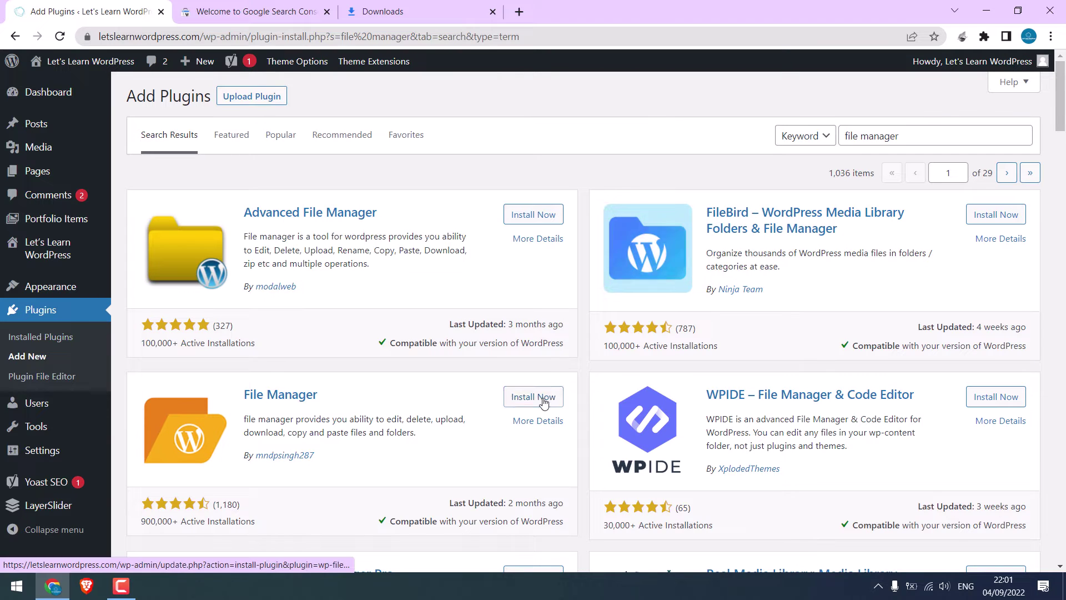
{"action": "left_click", "coordinate": [544, 400]}
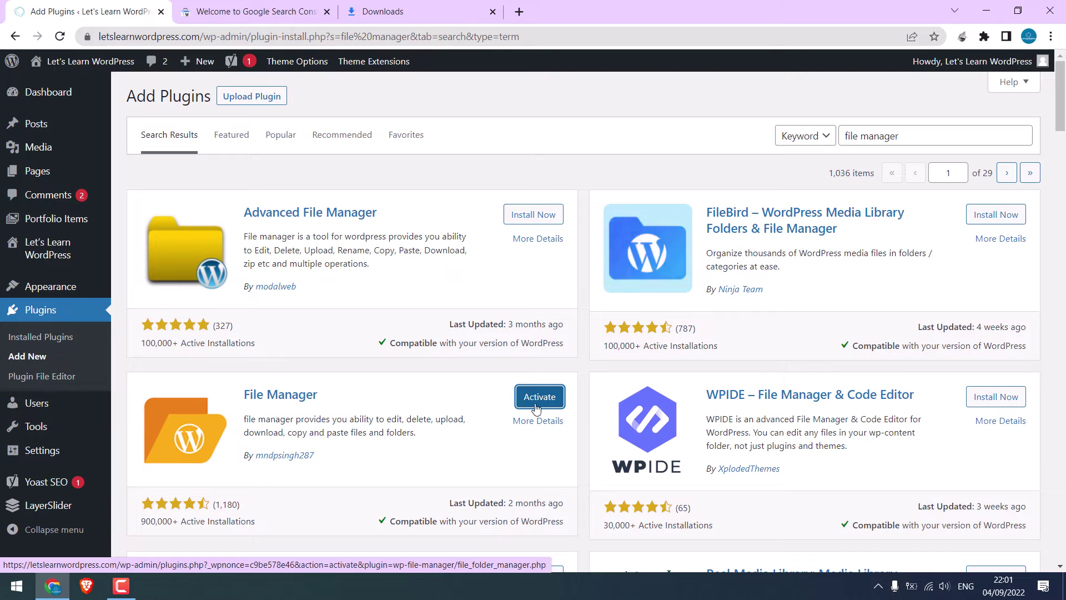
{"action": "left_click", "coordinate": [536, 407]}
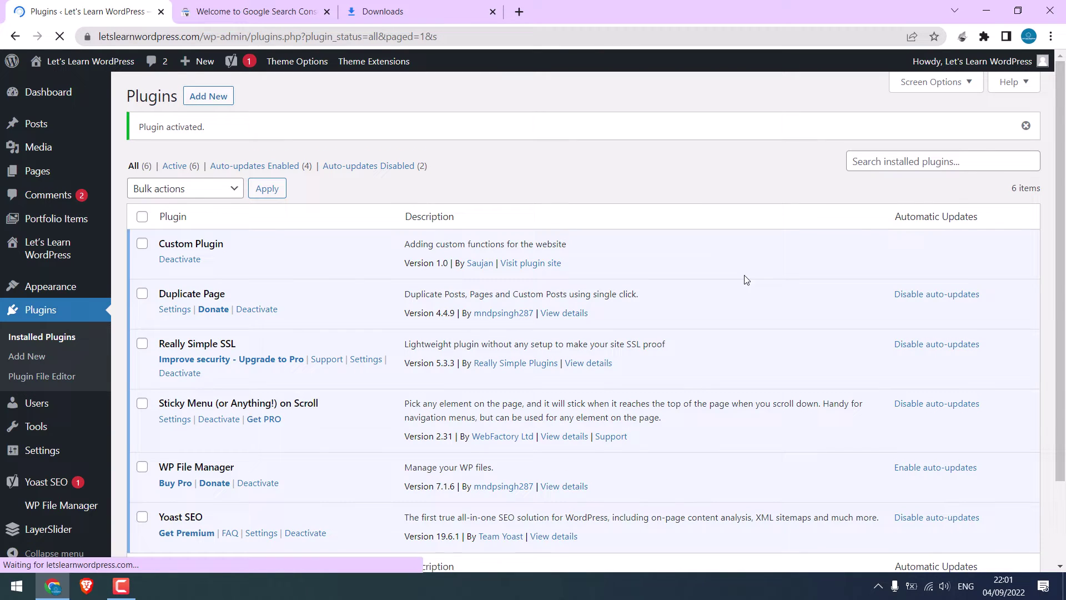
{"action": "scroll", "coordinate": [149, 437], "scroll_direction": "down", "scroll_amount": 3}
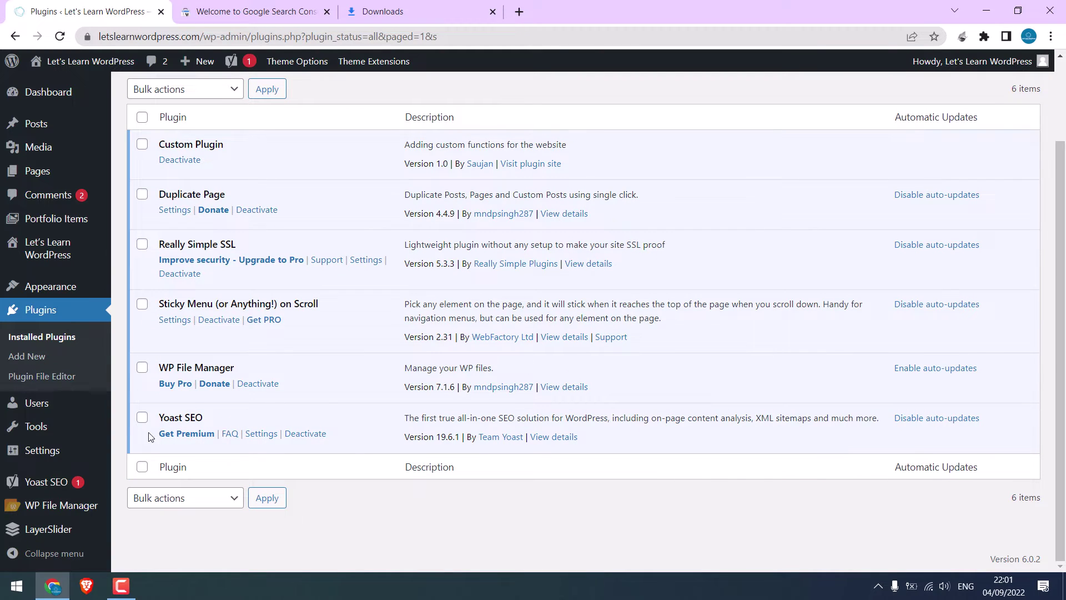
- Open WP File Manager, declining the newsletter popup and dismissing the review notice
{"action": "left_click", "coordinate": [63, 510]}
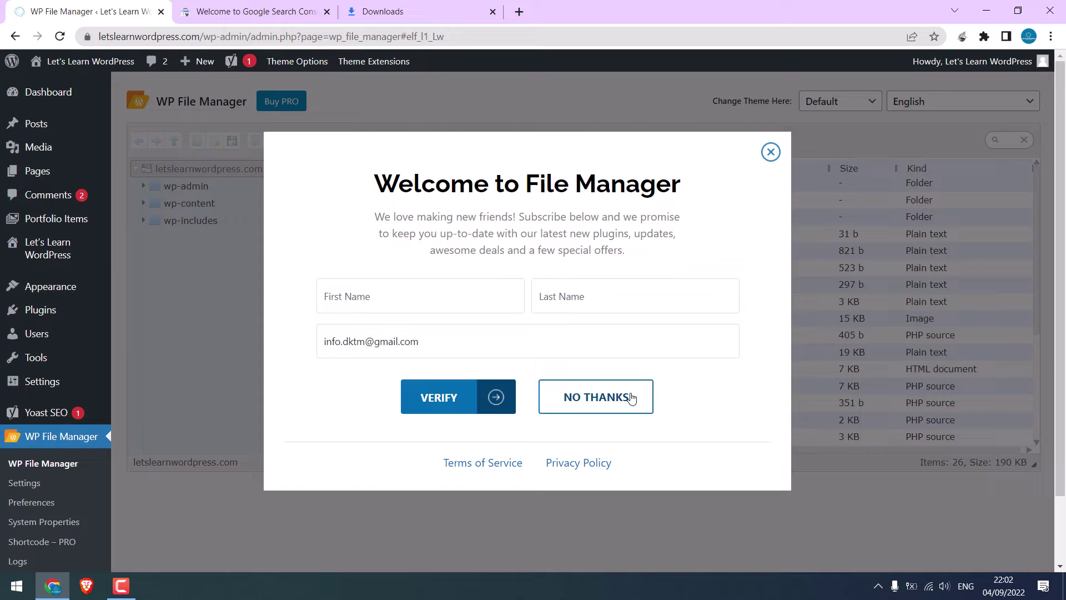
{"action": "left_click", "coordinate": [630, 398]}
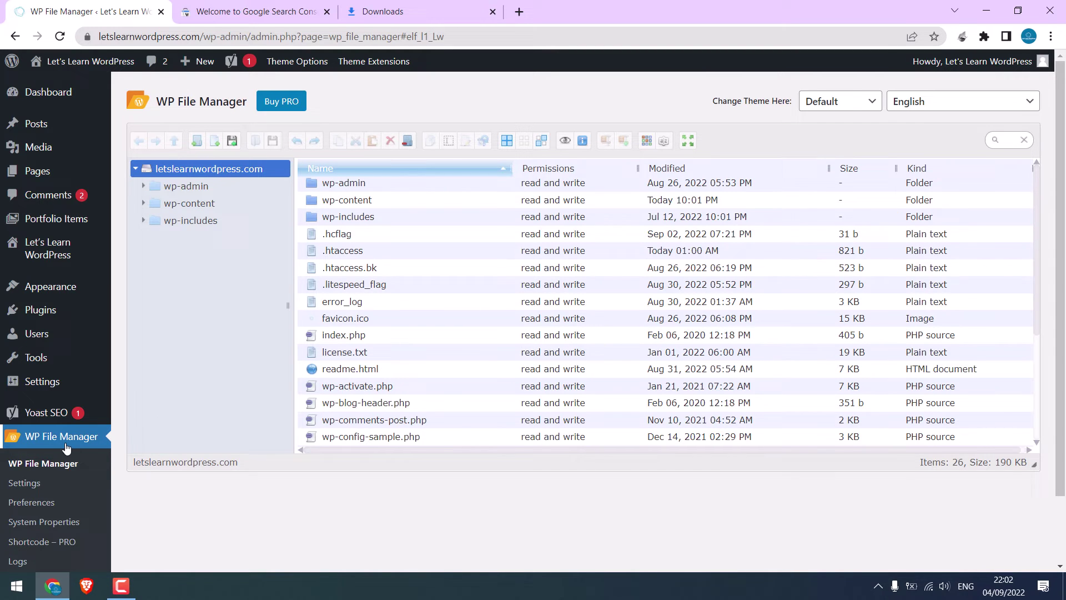
{"action": "left_click", "coordinate": [70, 447]}
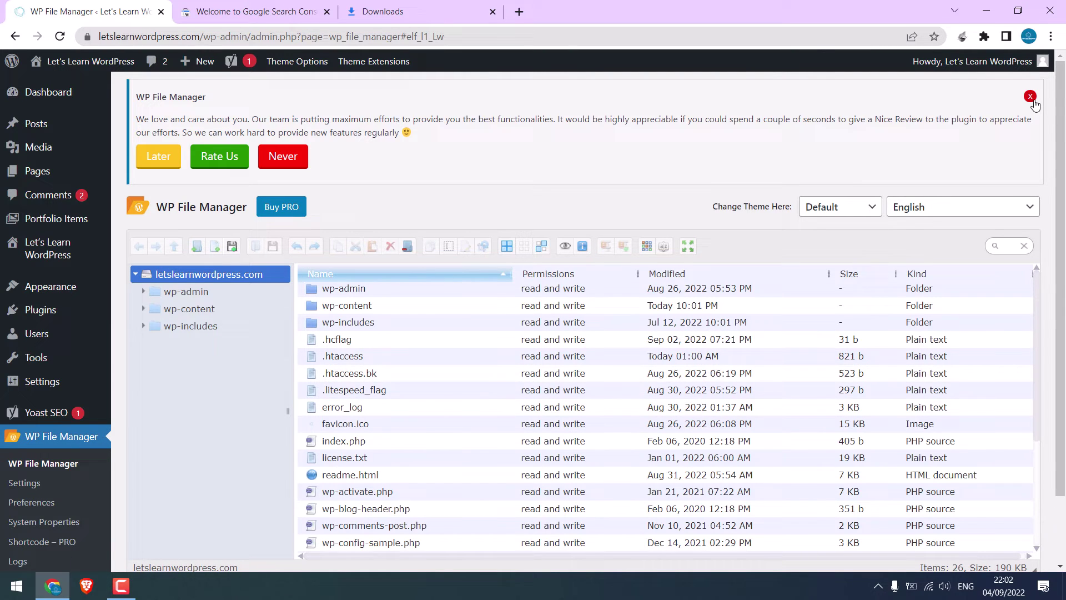
{"action": "left_click", "coordinate": [1032, 99]}
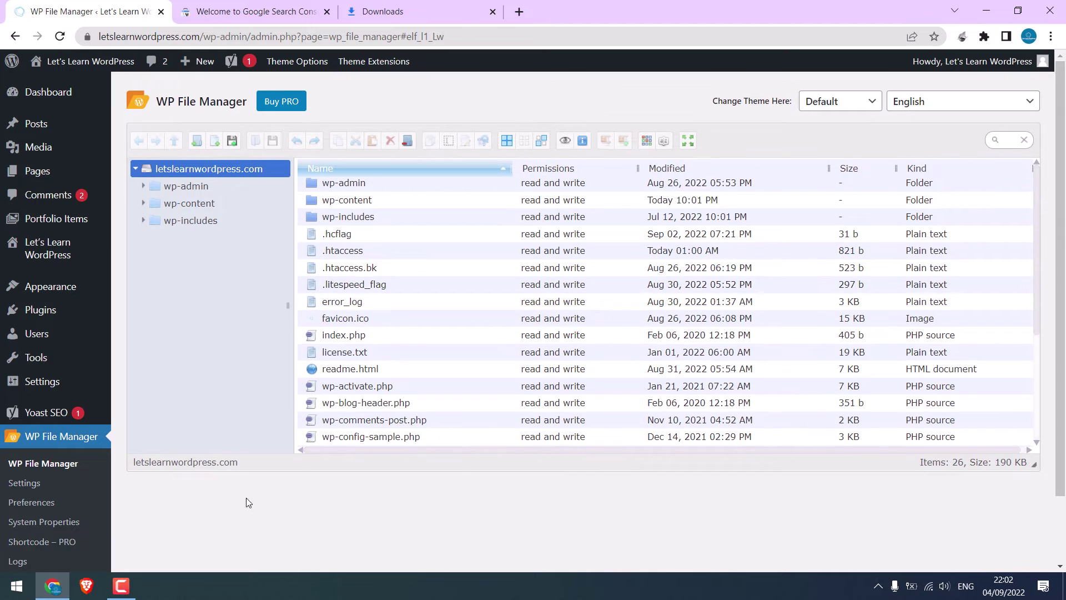
- Check the verification file's full name on the desktop, then return to the browser
{"action": "left_click", "coordinate": [53, 586]}
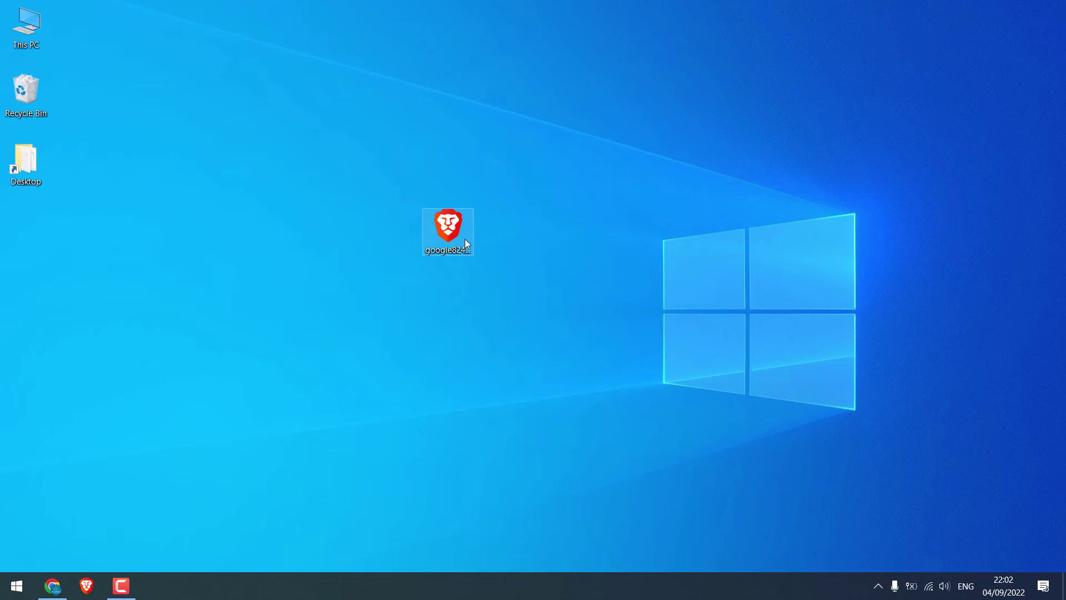
{"action": "left_click", "coordinate": [464, 239]}
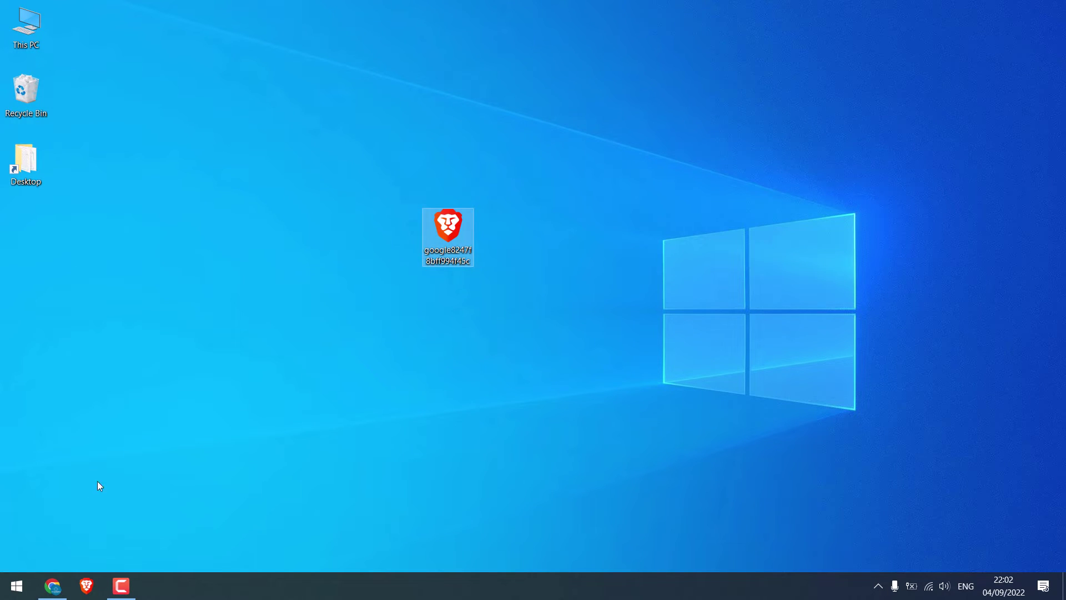
{"action": "left_click", "coordinate": [52, 585]}
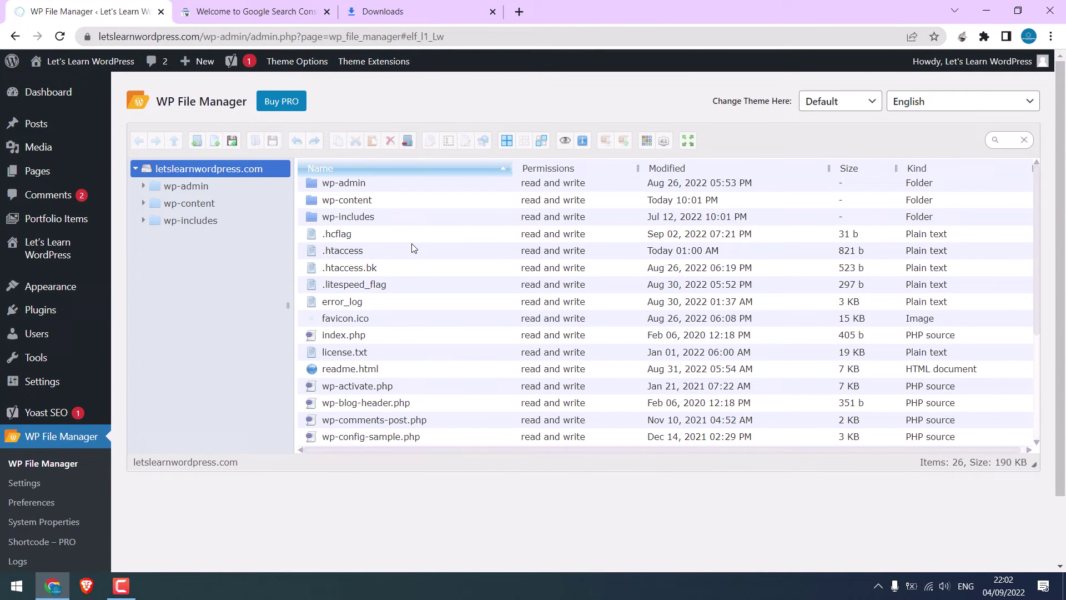
- Upload google8247f8bff994f45c.html from the Desktop to the site root in WP File Manager
{"action": "left_click", "coordinate": [232, 140]}
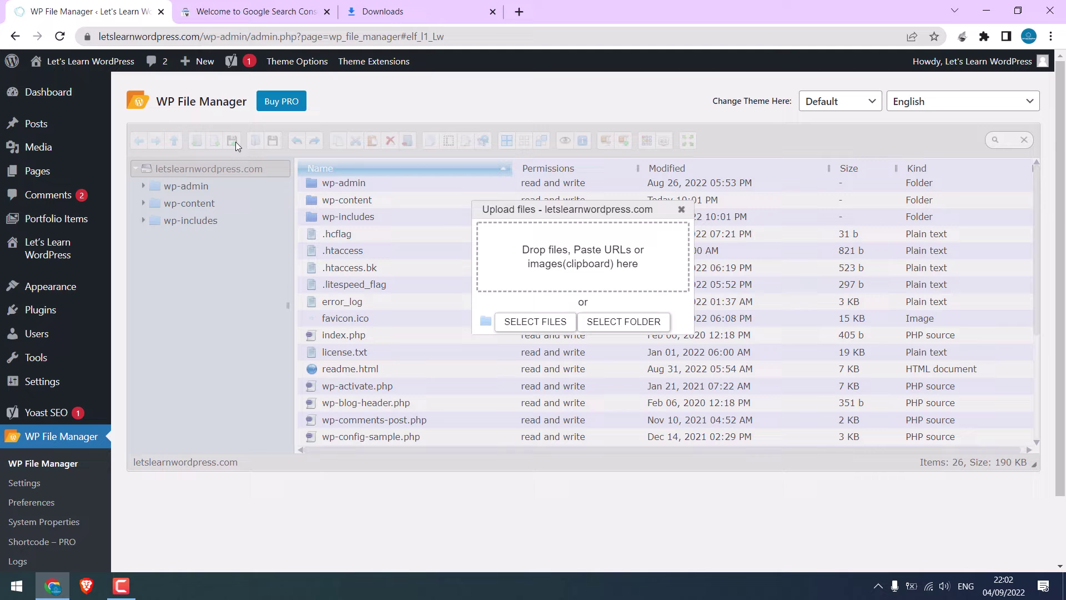
{"action": "left_click", "coordinate": [532, 324]}
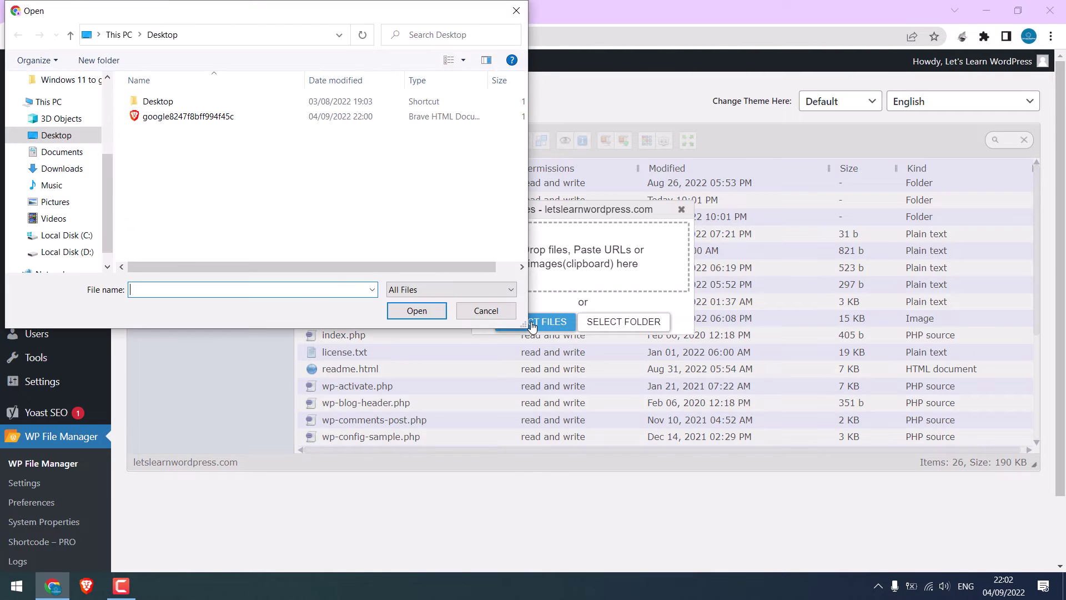
{"action": "left_click", "coordinate": [184, 118]}
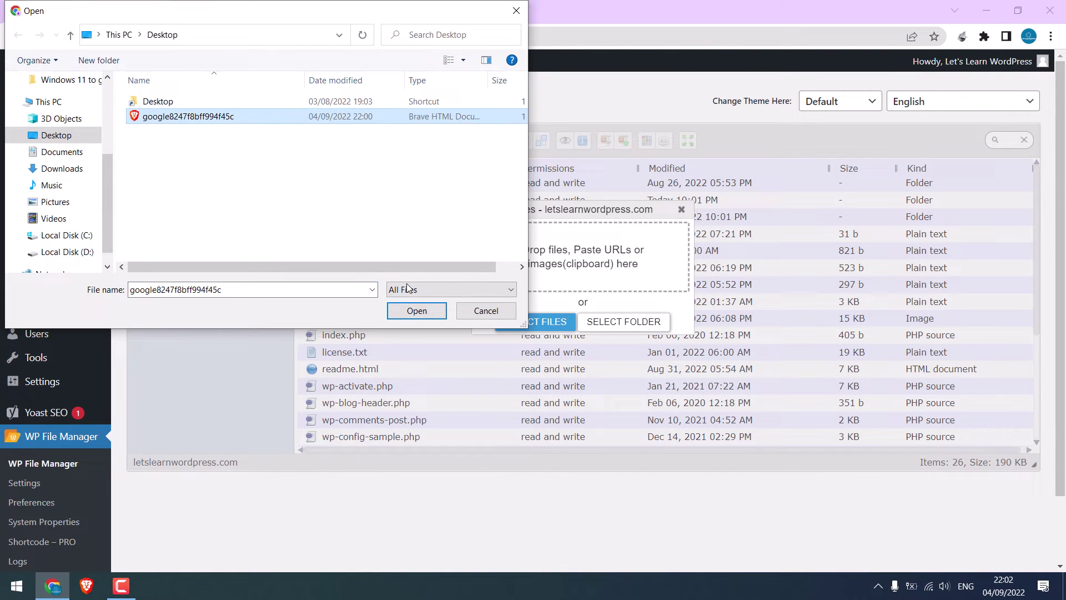
{"action": "left_click", "coordinate": [416, 310]}
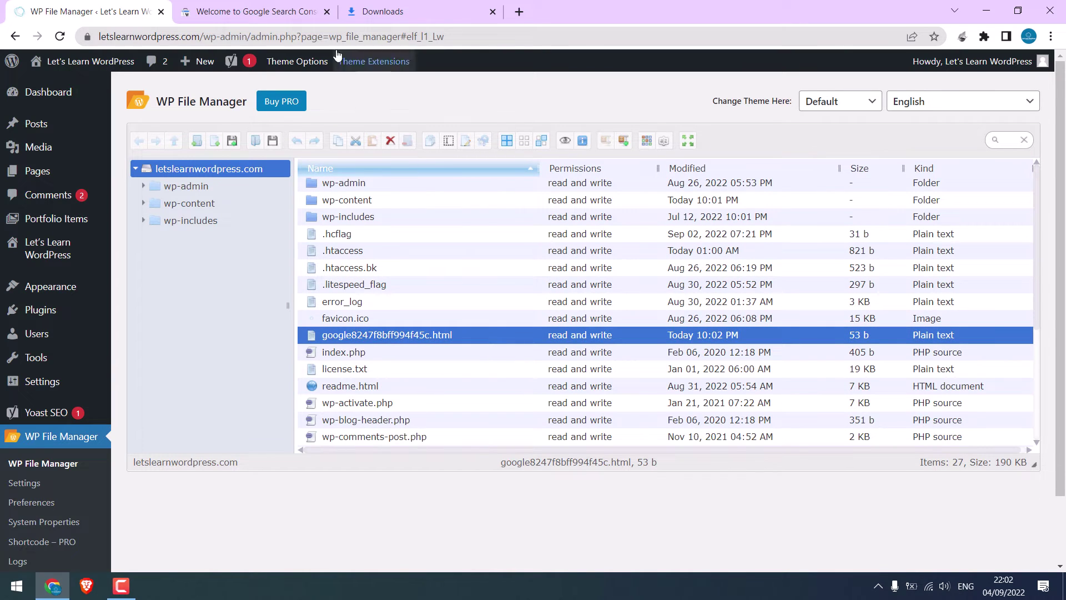
- Verify ownership in Search Console and open the newly verified property
{"action": "left_click", "coordinate": [284, 4]}
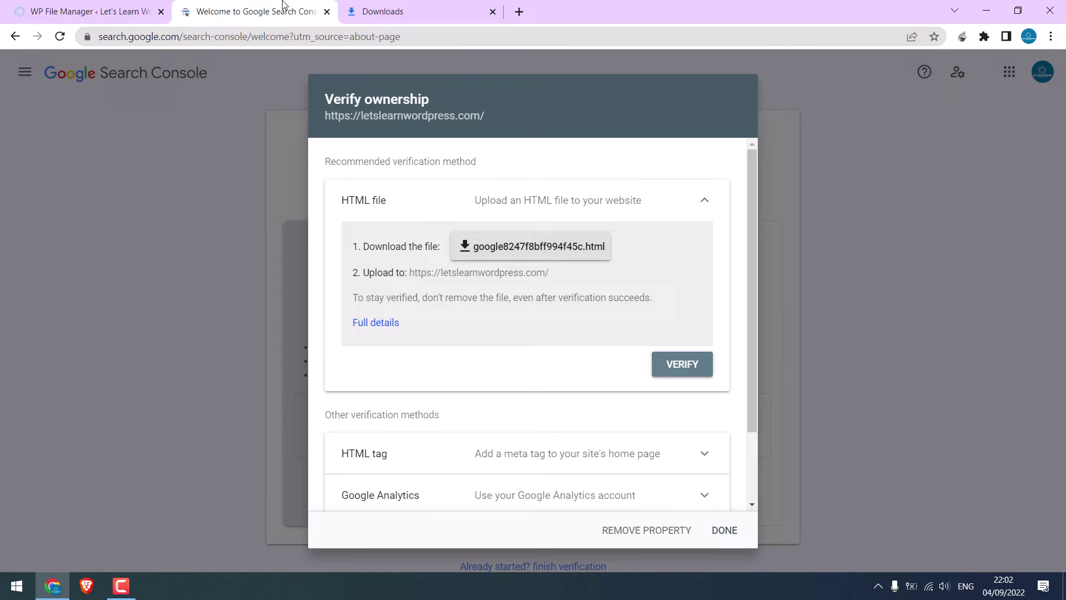
{"action": "left_click", "coordinate": [691, 373]}
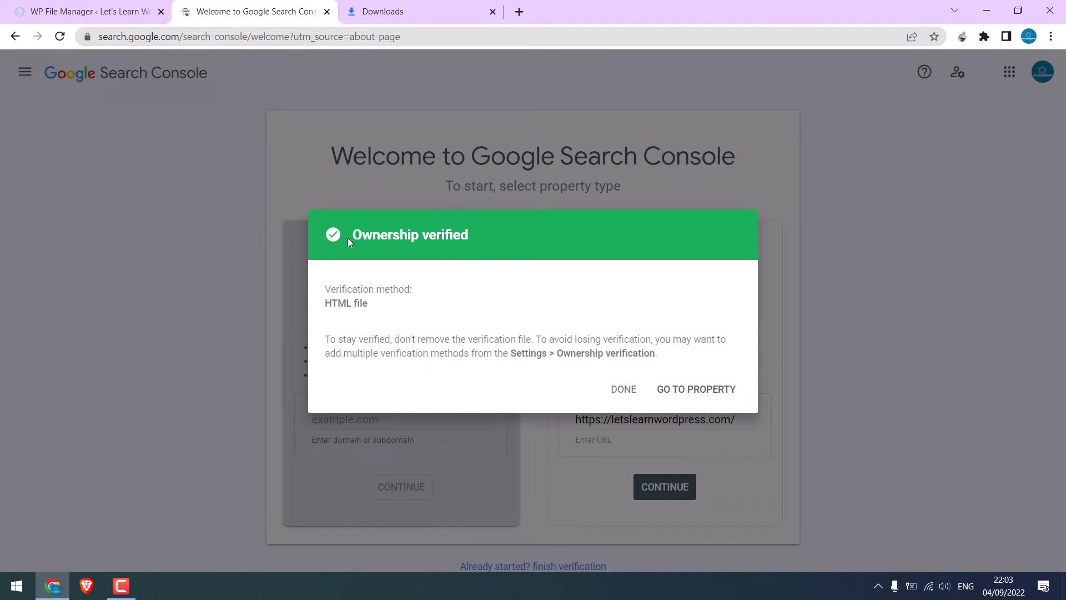
{"action": "left_click_drag", "start_coordinate": [379, 238], "coordinate": [478, 243]}
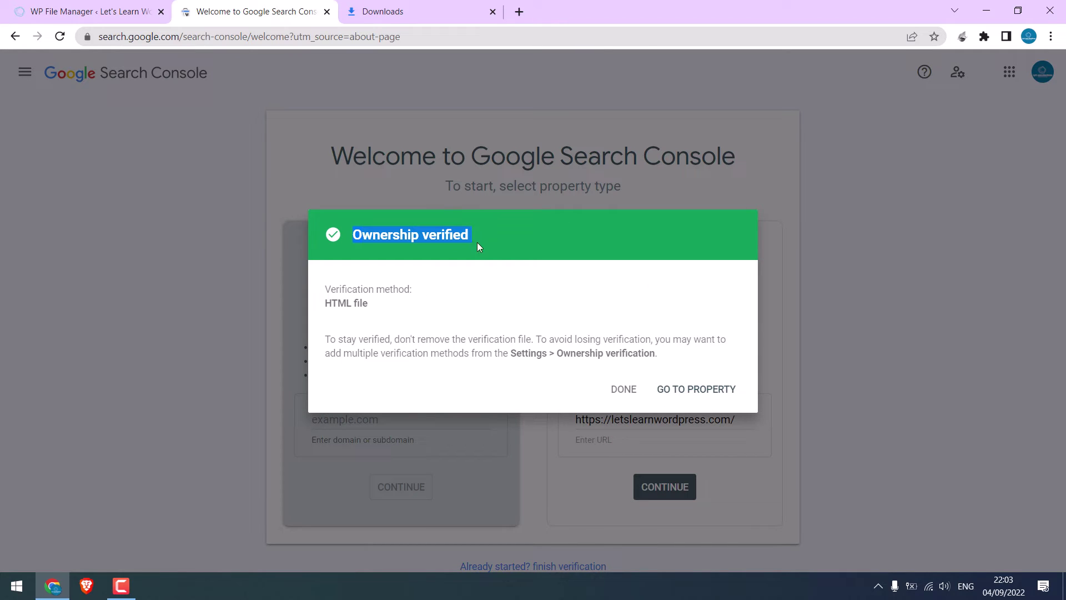
{"action": "left_click", "coordinate": [702, 396]}
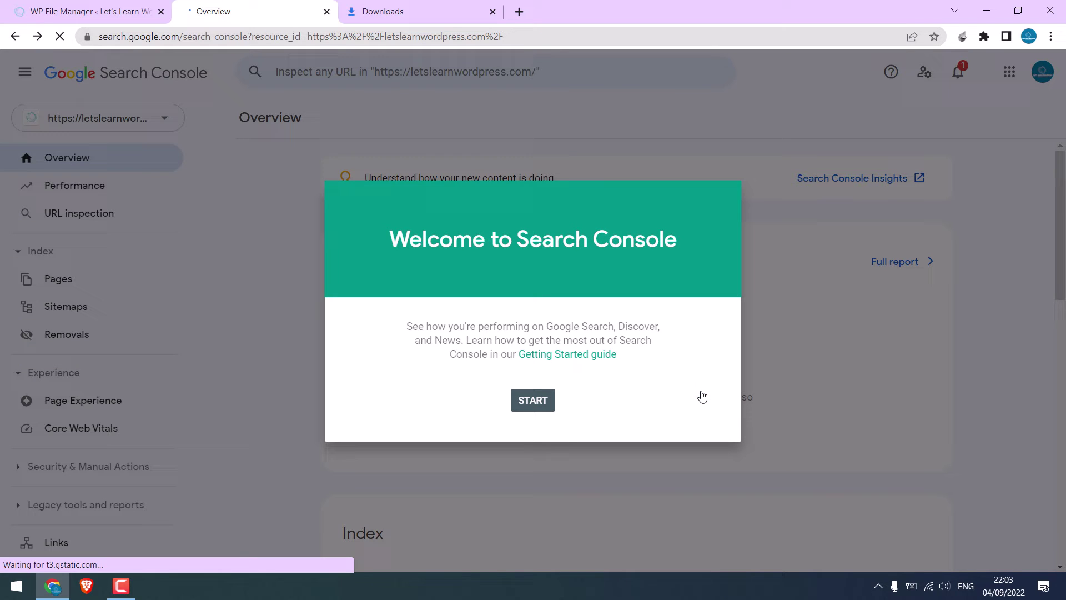
- Dismiss the welcome tips, open the Sitemaps report, then return to the file manager tab
{"action": "left_click", "coordinate": [536, 400]}
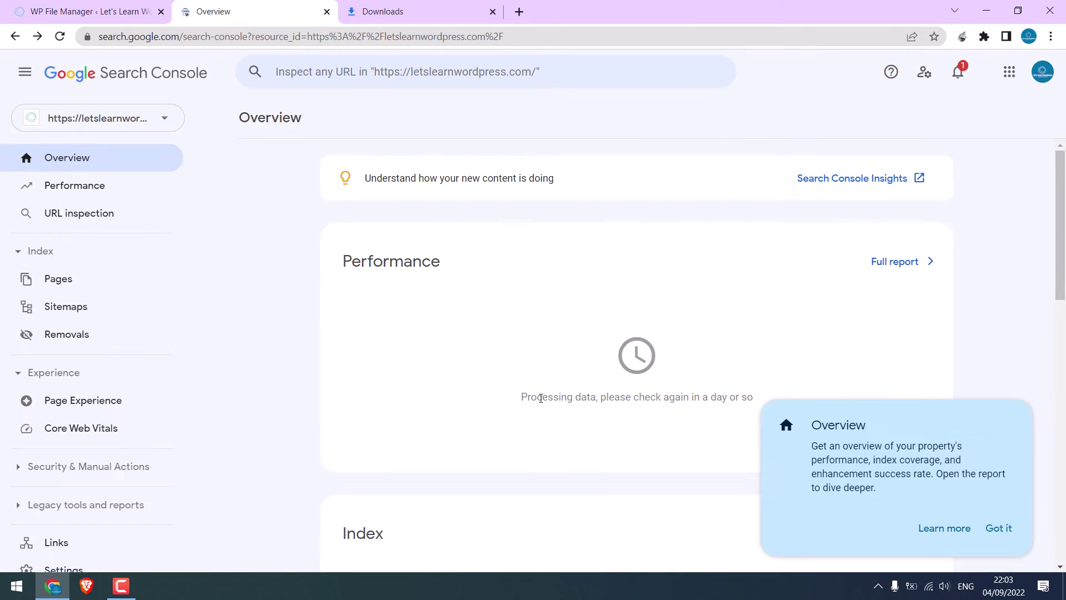
{"action": "left_click", "coordinate": [1016, 528]}
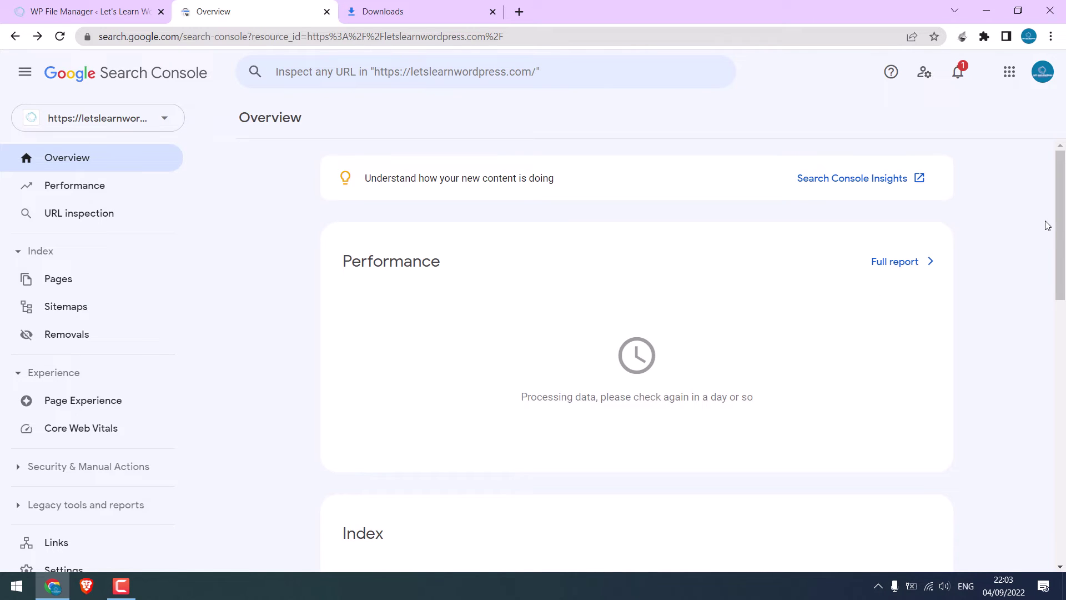
{"action": "scroll", "coordinate": [1046, 225], "scroll_direction": "down", "scroll_amount": 4}
{"action": "scroll", "coordinate": [1047, 225], "scroll_direction": "up", "scroll_amount": 4}
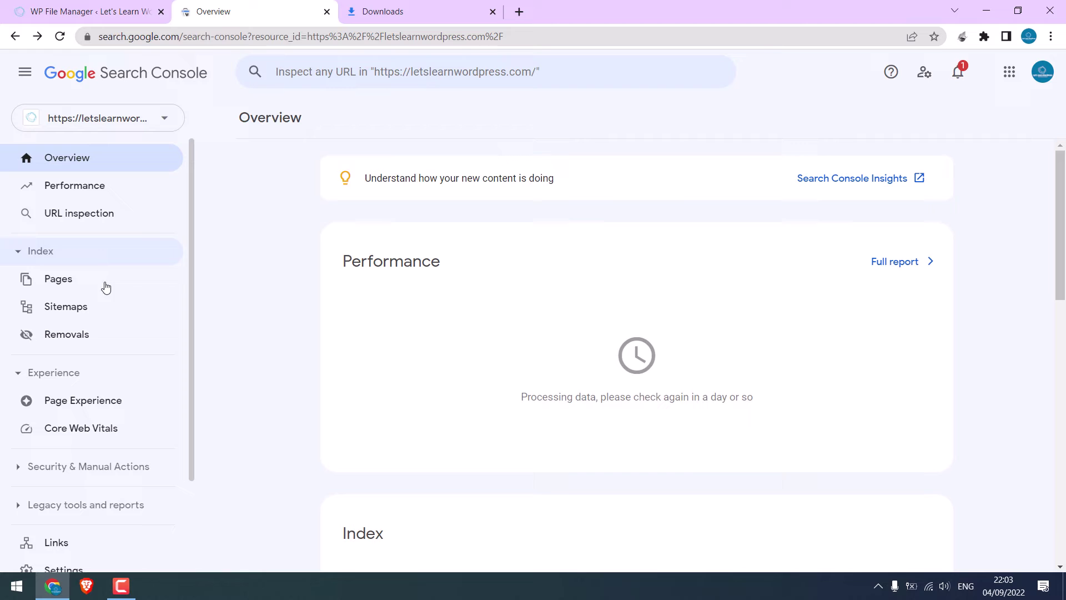
{"action": "left_click", "coordinate": [67, 309]}
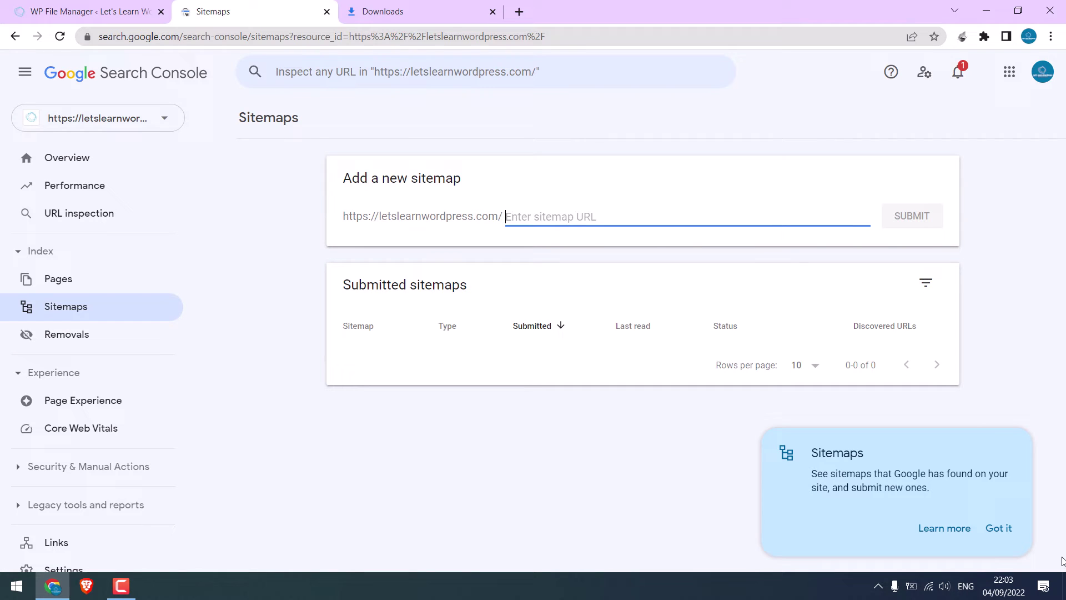
{"action": "left_click", "coordinate": [997, 532]}
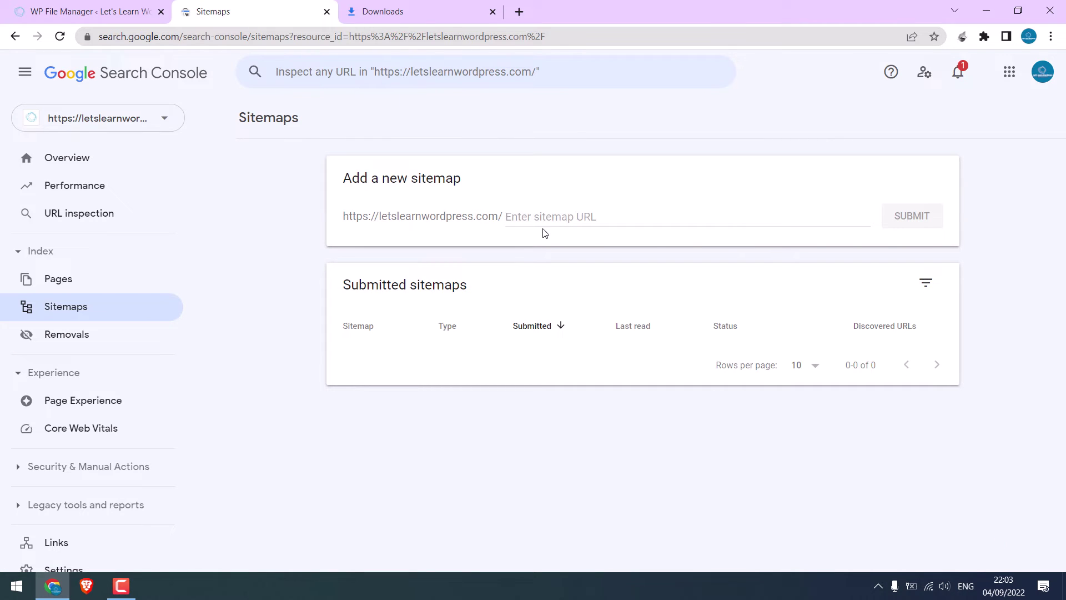
{"action": "left_click", "coordinate": [92, 11]}
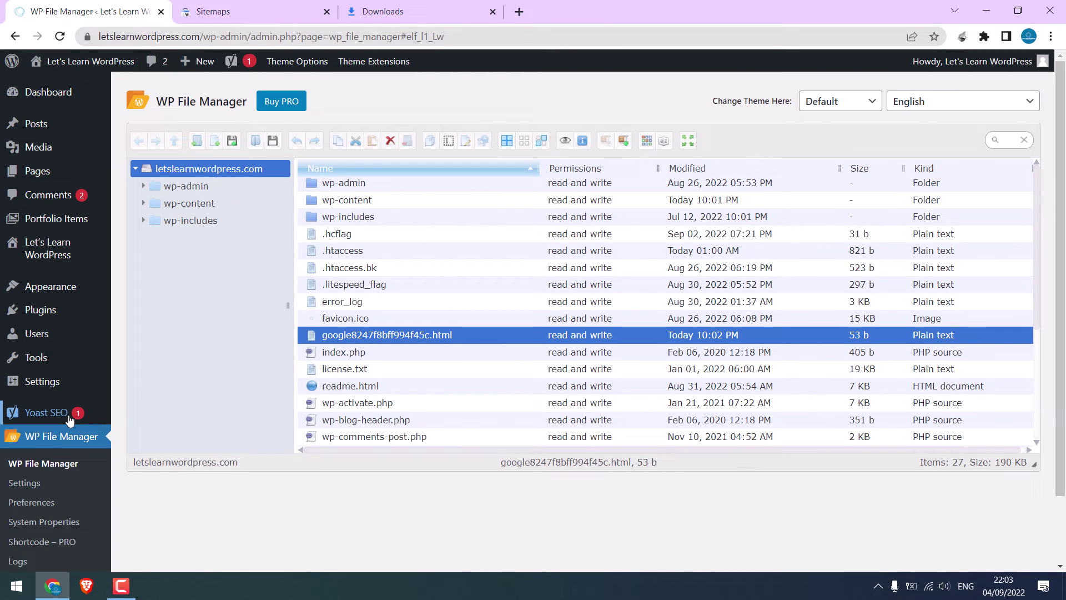
- Open Yoast SEO General > Features and show the XML sitemaps setting's explanation
{"action": "mouse_move", "coordinate": [59, 413]}
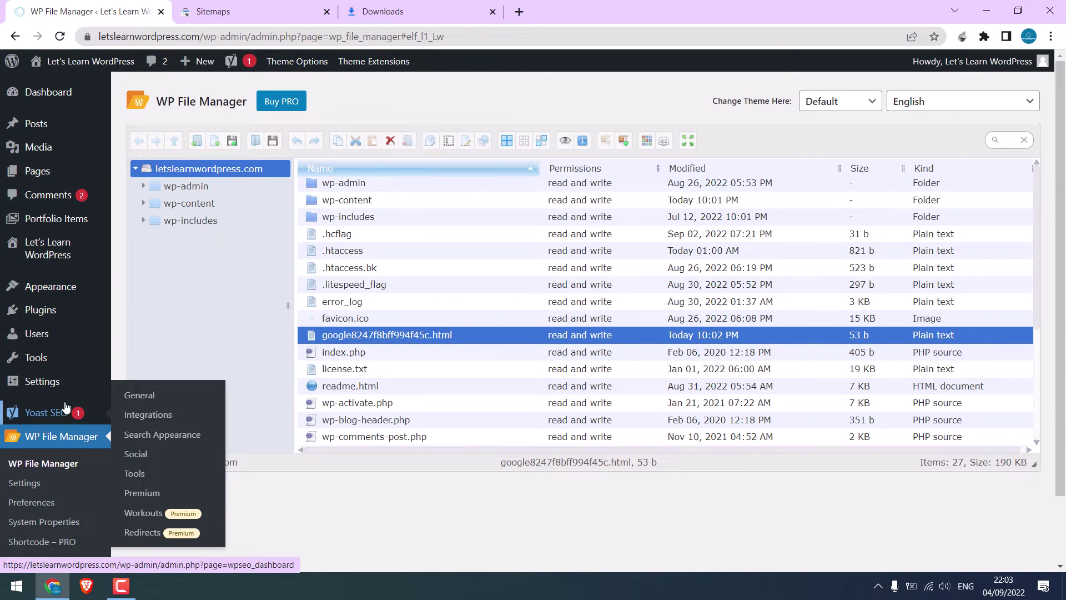
{"action": "left_click", "coordinate": [50, 414]}
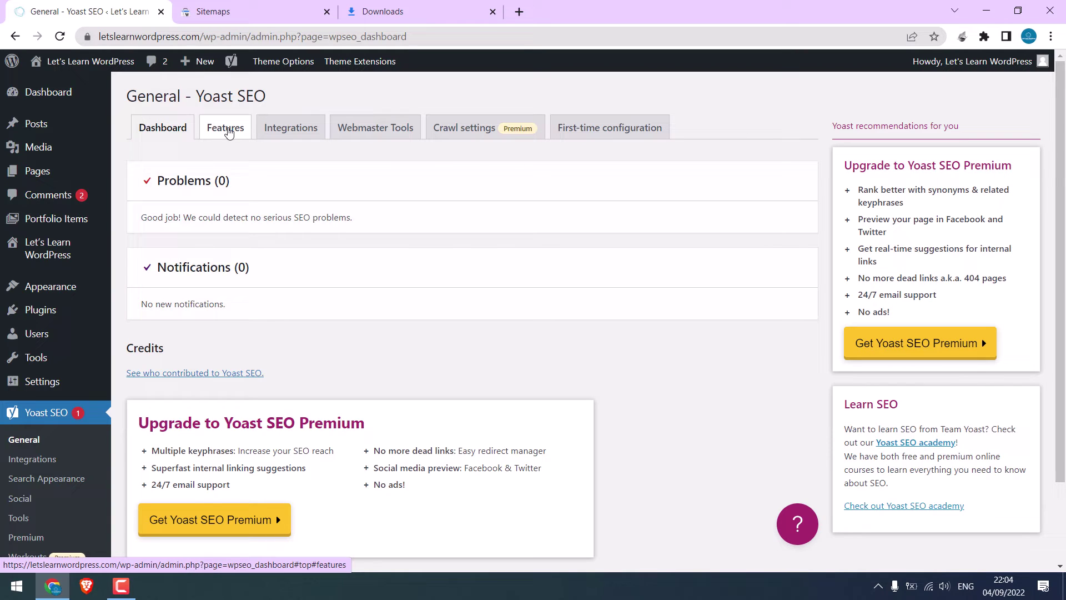
{"action": "left_click", "coordinate": [221, 123]}
{"action": "scroll", "coordinate": [261, 278], "scroll_direction": "down", "scroll_amount": 4}
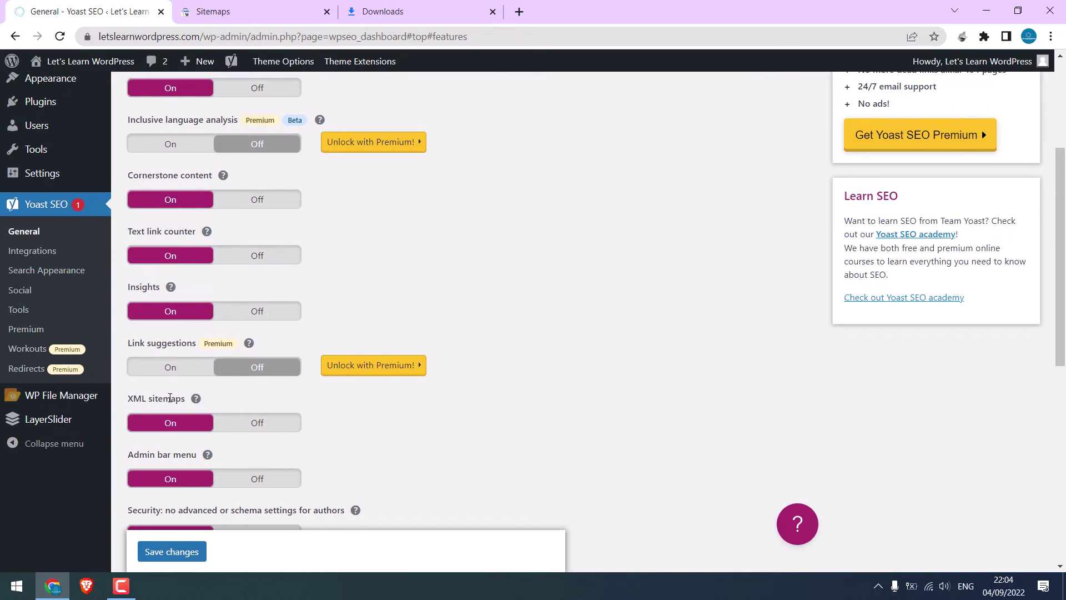
{"action": "left_click_drag", "start_coordinate": [129, 397], "coordinate": [175, 399]}
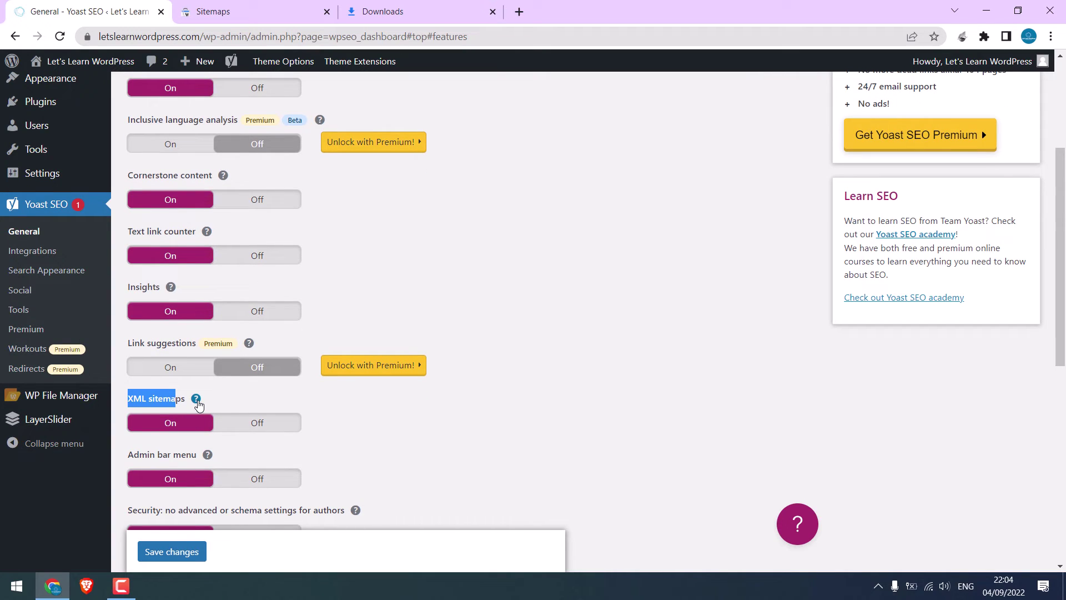
{"action": "left_click", "coordinate": [197, 400]}
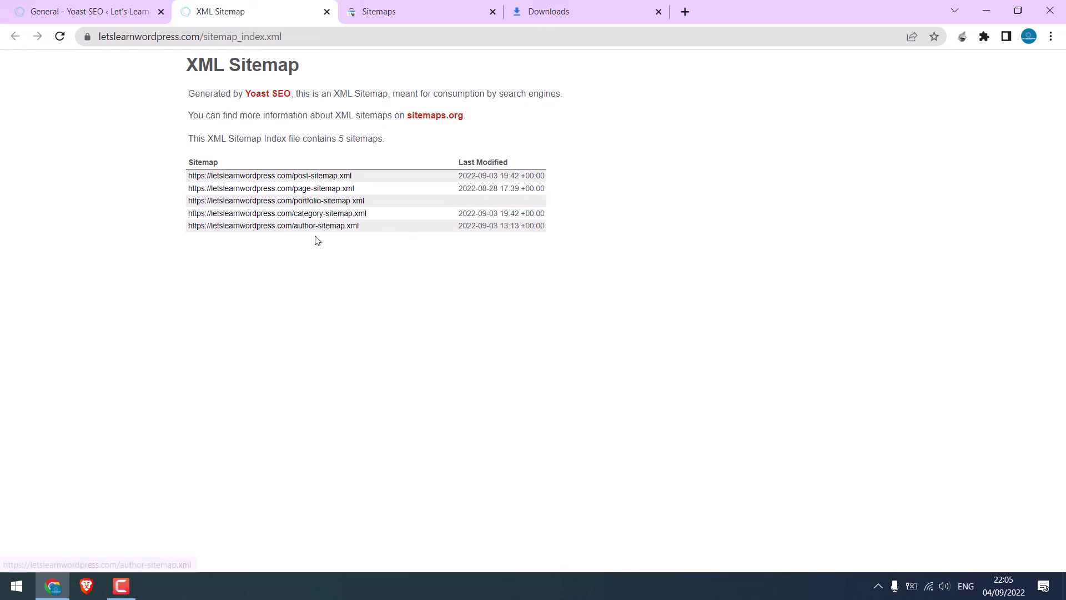
- Return from sitemap_index.xml, which lists five sitemaps, to the Yoast General features tab
{"action": "left_click", "coordinate": [109, 11]}
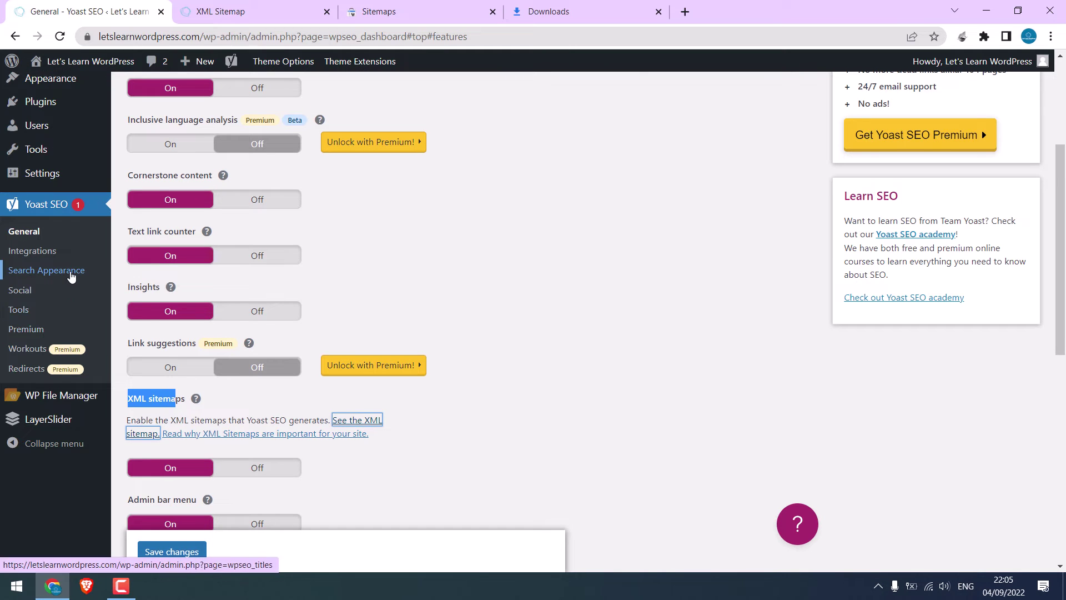
- In Search Appearance Content Types, hide Portfolio Items from search results and save
{"action": "left_click", "coordinate": [72, 273]}
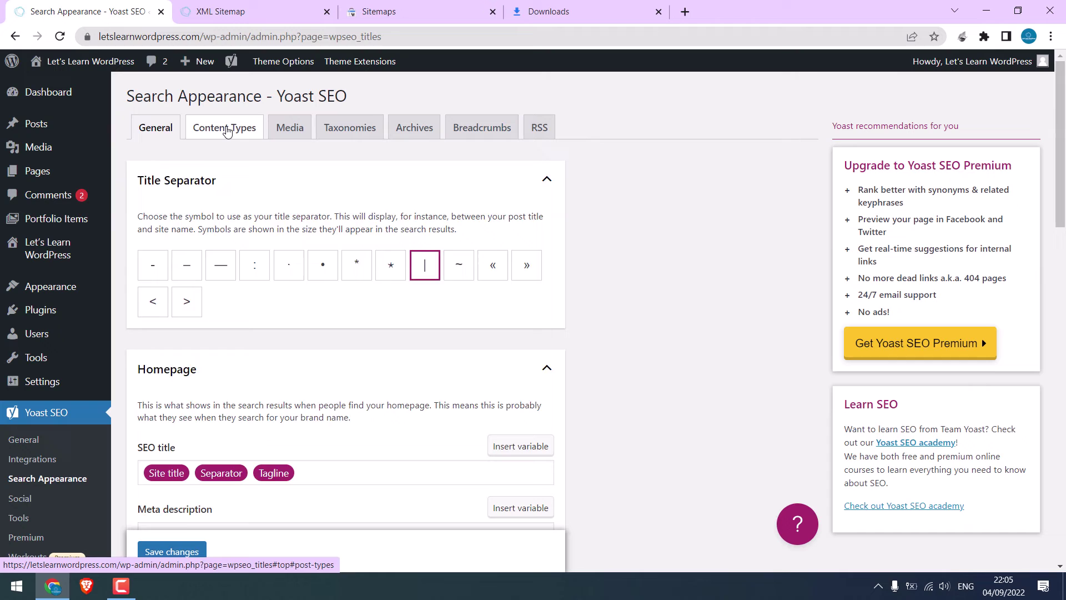
{"action": "left_click", "coordinate": [228, 129]}
{"action": "left_click", "coordinate": [543, 233]}
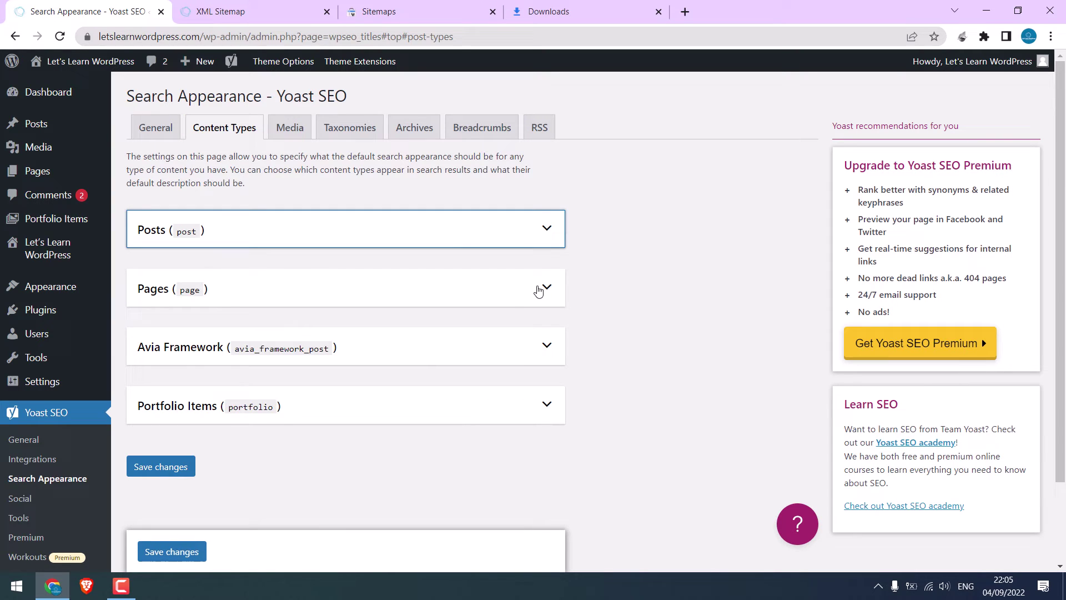
{"action": "left_click", "coordinate": [547, 289]}
{"action": "left_click", "coordinate": [547, 286]}
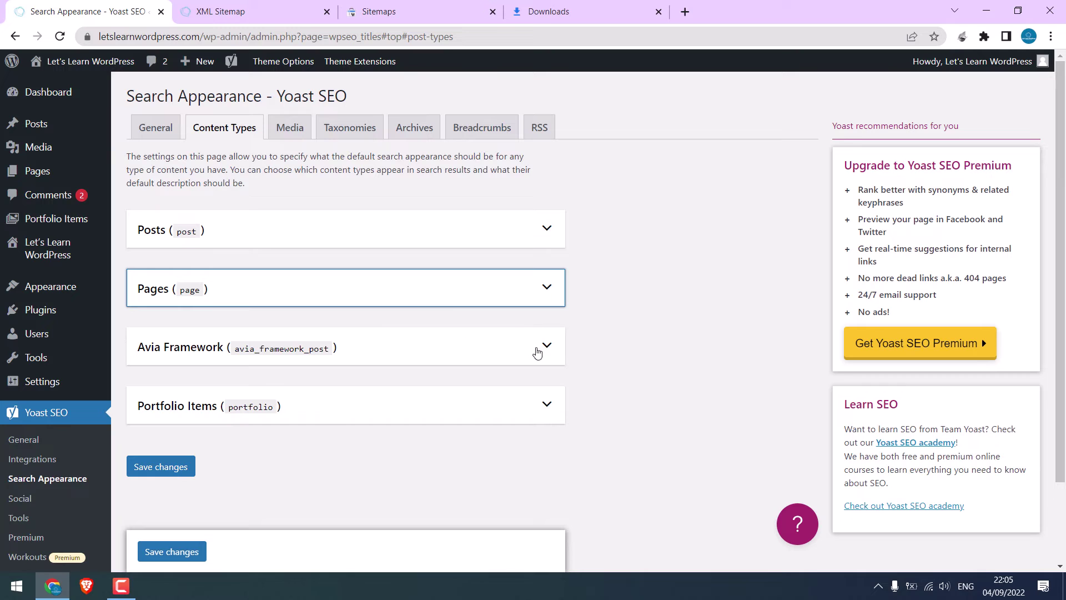
{"action": "left_click", "coordinate": [545, 345]}
{"action": "left_click", "coordinate": [545, 345]}
{"action": "scroll", "coordinate": [416, 362], "scroll_direction": "down", "scroll_amount": 1}
{"action": "scroll", "coordinate": [416, 362], "scroll_direction": "down", "scroll_amount": 1}
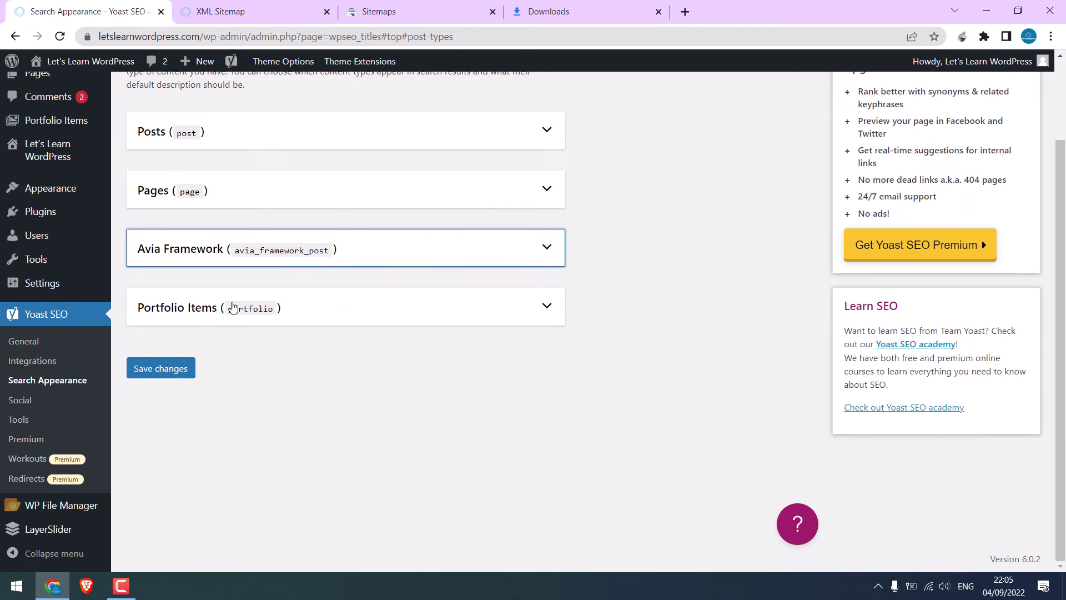
{"action": "left_click", "coordinate": [553, 317]}
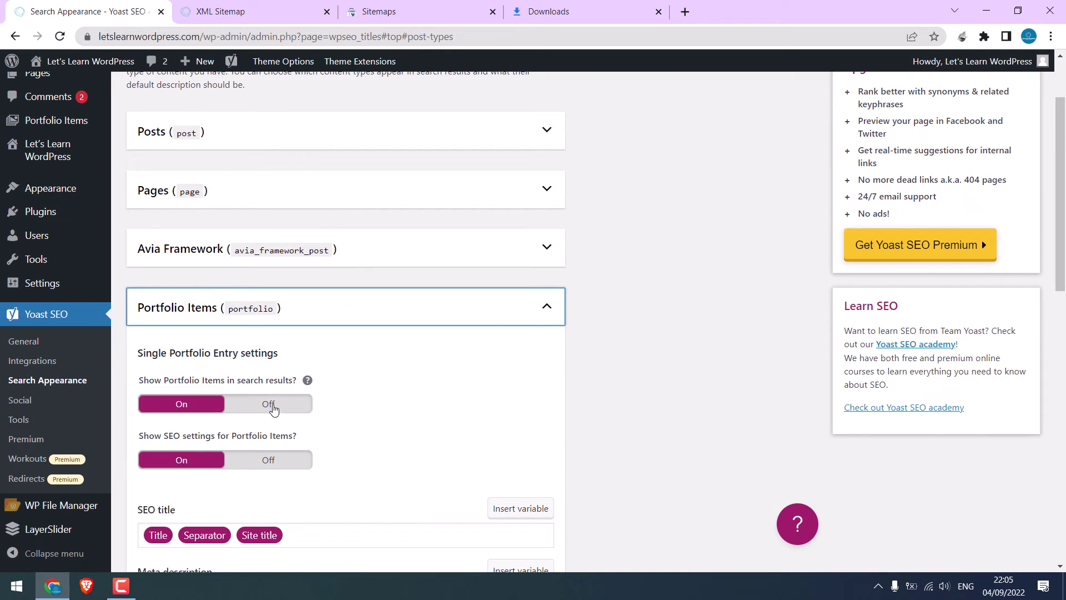
{"action": "left_click", "coordinate": [269, 404]}
{"action": "left_click", "coordinate": [268, 460]}
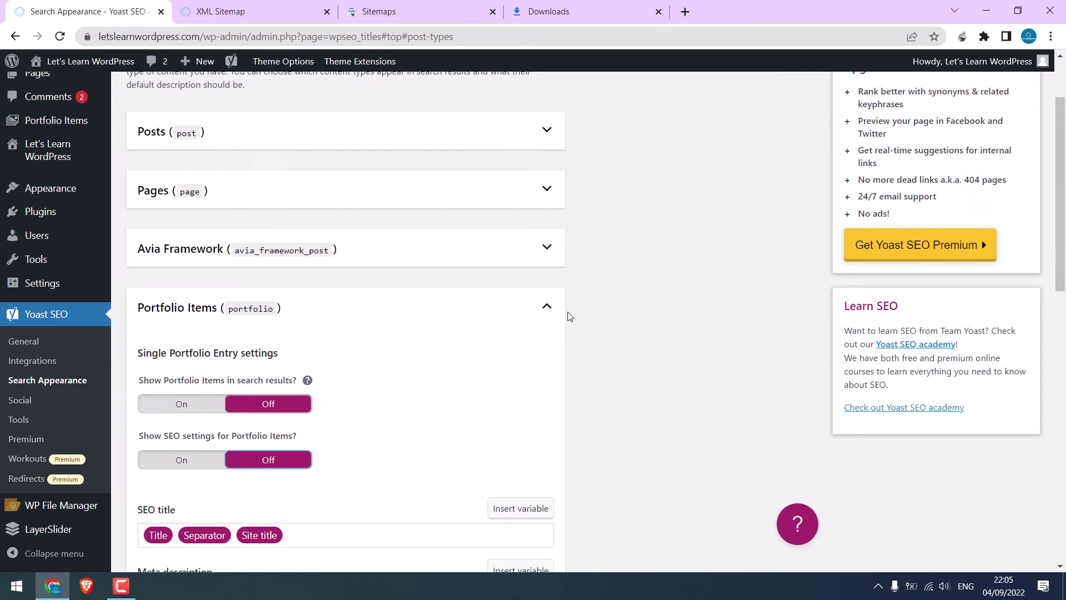
{"action": "left_click", "coordinate": [549, 309]}
{"action": "left_click", "coordinate": [147, 370]}
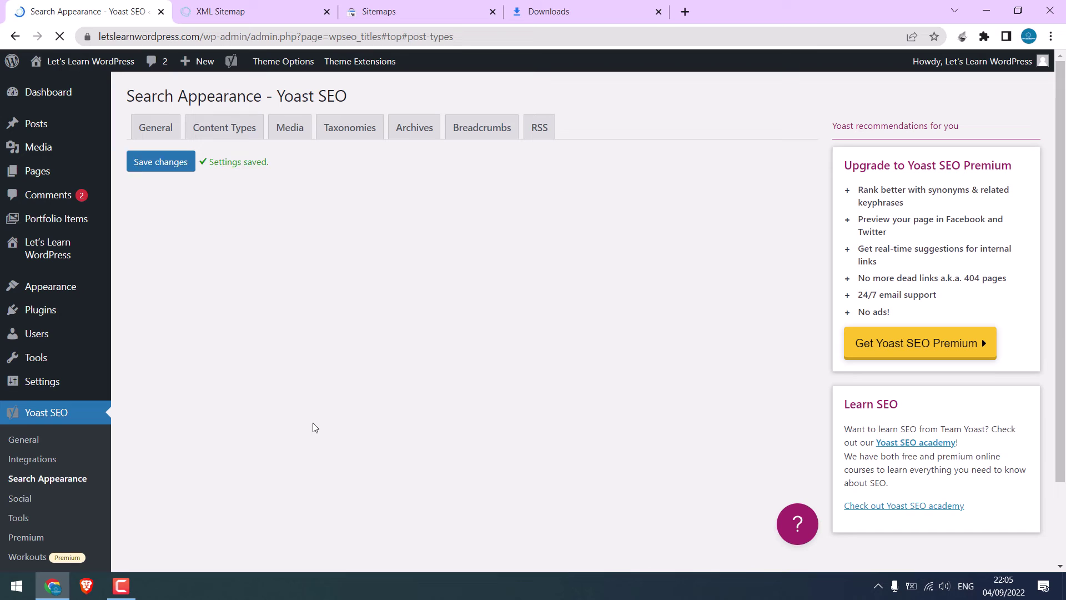
- Under Taxonomies, hide Categories from search results and turn off their SEO settings
{"action": "left_click", "coordinate": [548, 229]}
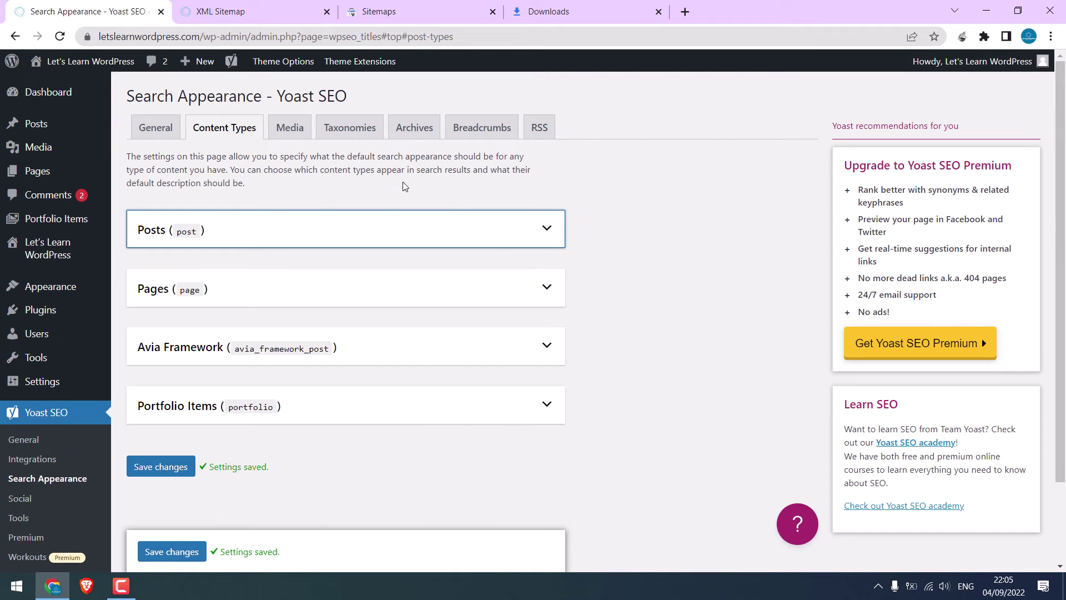
{"action": "left_click", "coordinate": [358, 128]}
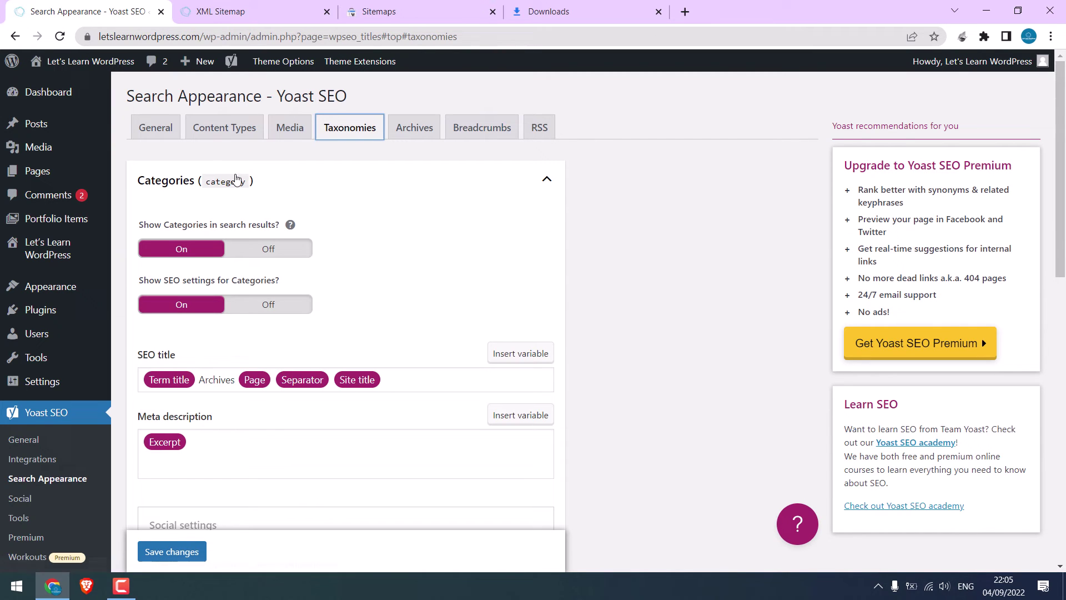
{"action": "left_click", "coordinate": [269, 251]}
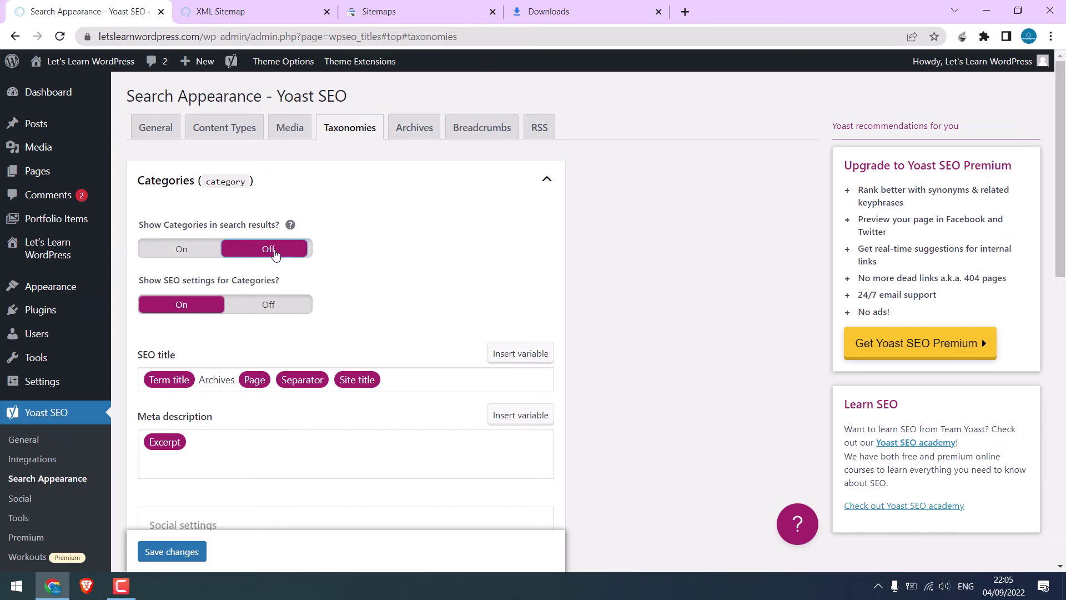
{"action": "left_click", "coordinate": [268, 307]}
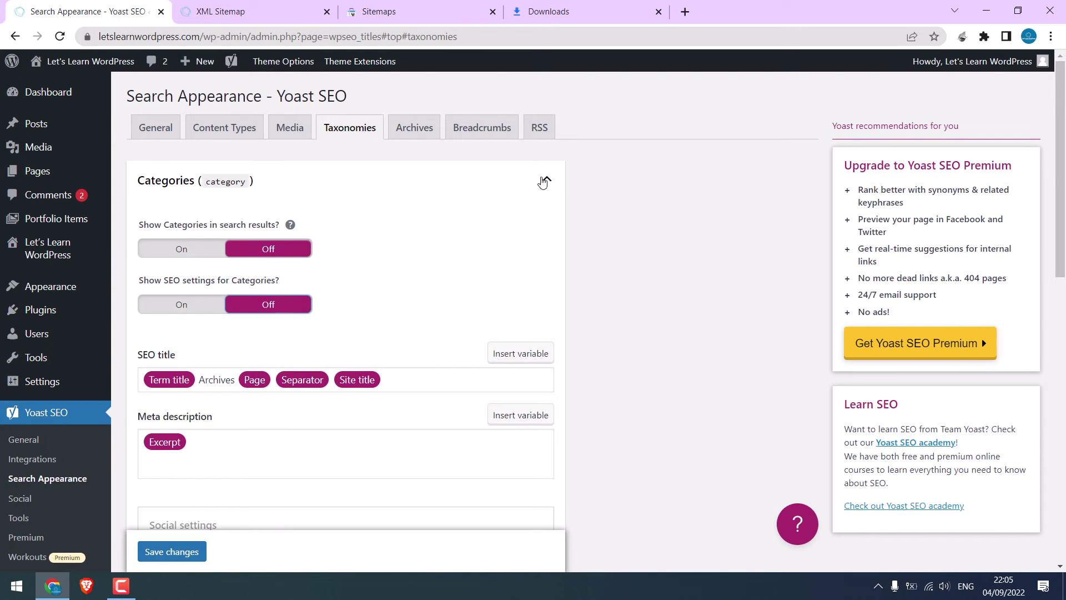
{"action": "left_click", "coordinate": [544, 182]}
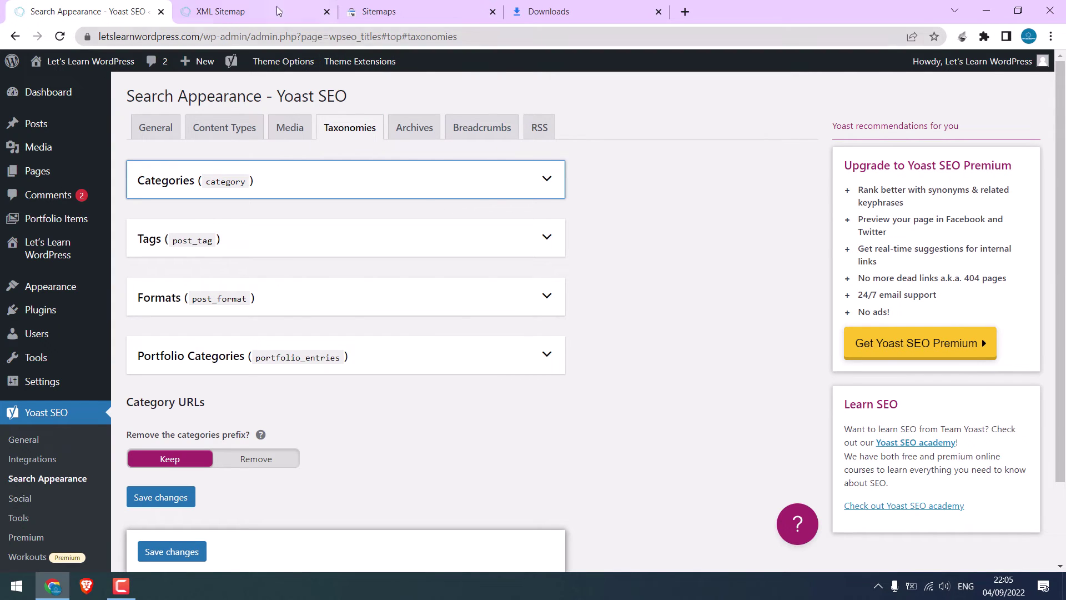
- Hide Portfolio Categories from search results, save the taxonomy changes, and return to the sitemap index
{"action": "left_click", "coordinate": [247, 6]}
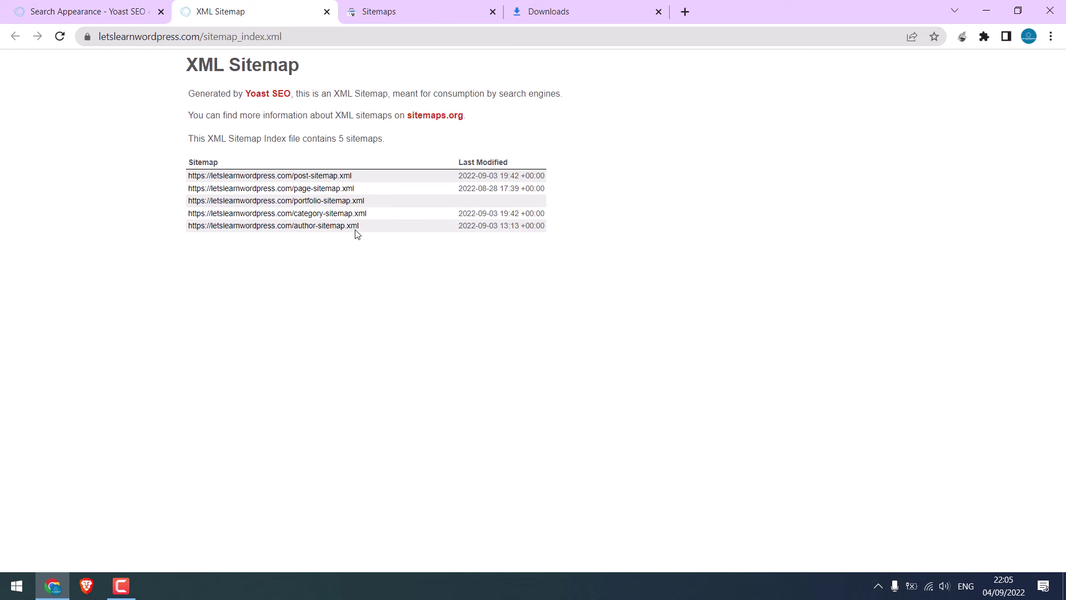
{"action": "left_click", "coordinate": [90, 9]}
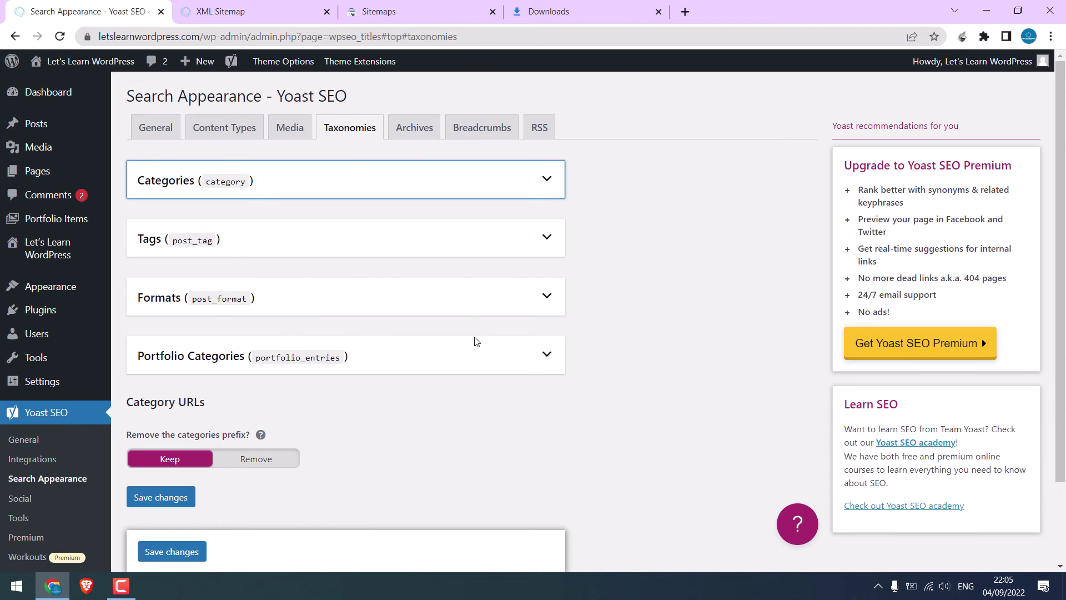
{"action": "left_click", "coordinate": [538, 349]}
{"action": "left_click", "coordinate": [276, 424]}
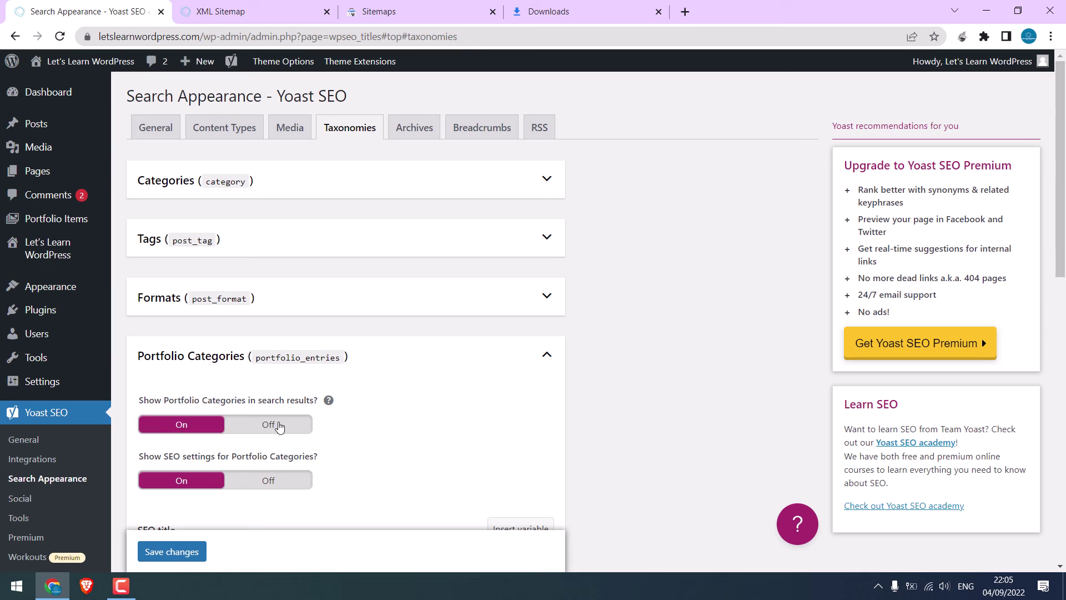
{"action": "left_click", "coordinate": [273, 481]}
{"action": "left_click", "coordinate": [186, 552]}
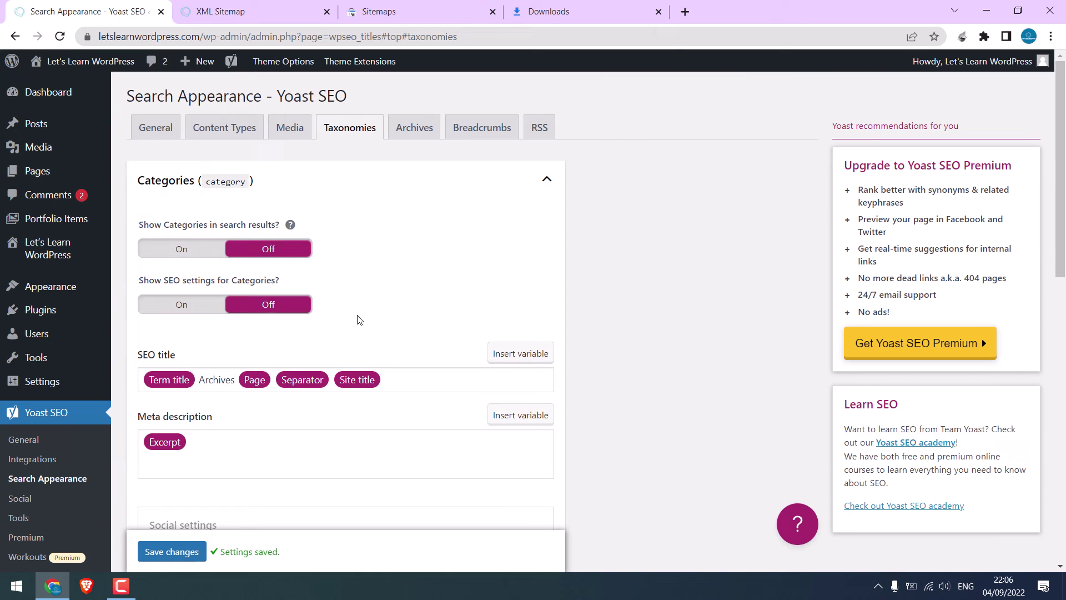
{"action": "left_click", "coordinate": [287, 12]}
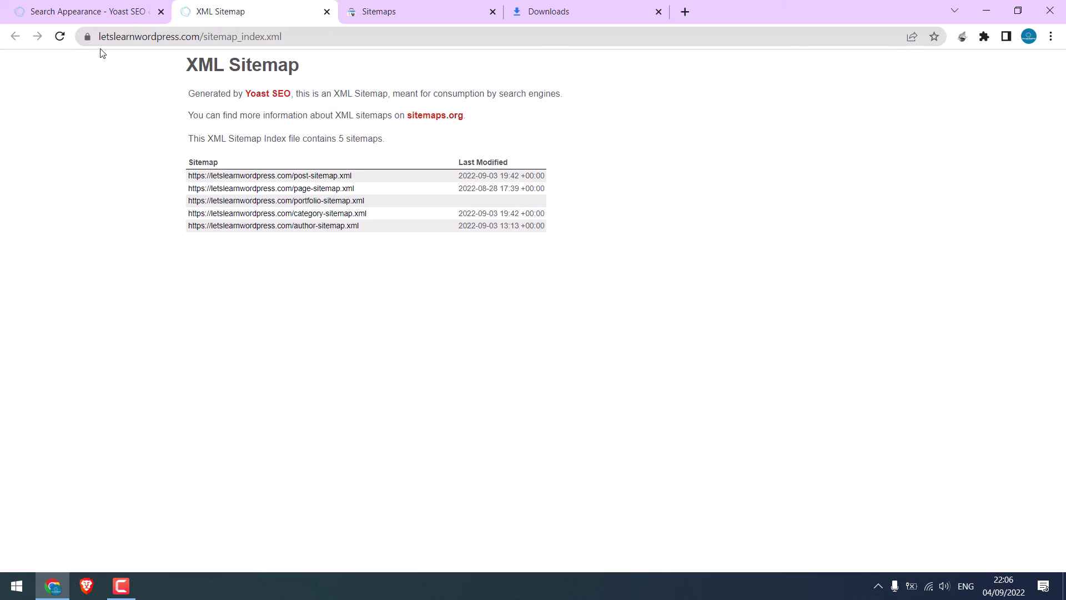
- Reload the sitemap index to confirm it lists only post, page and author sitemaps, then go back to Taxonomies
{"action": "left_click", "coordinate": [61, 37]}
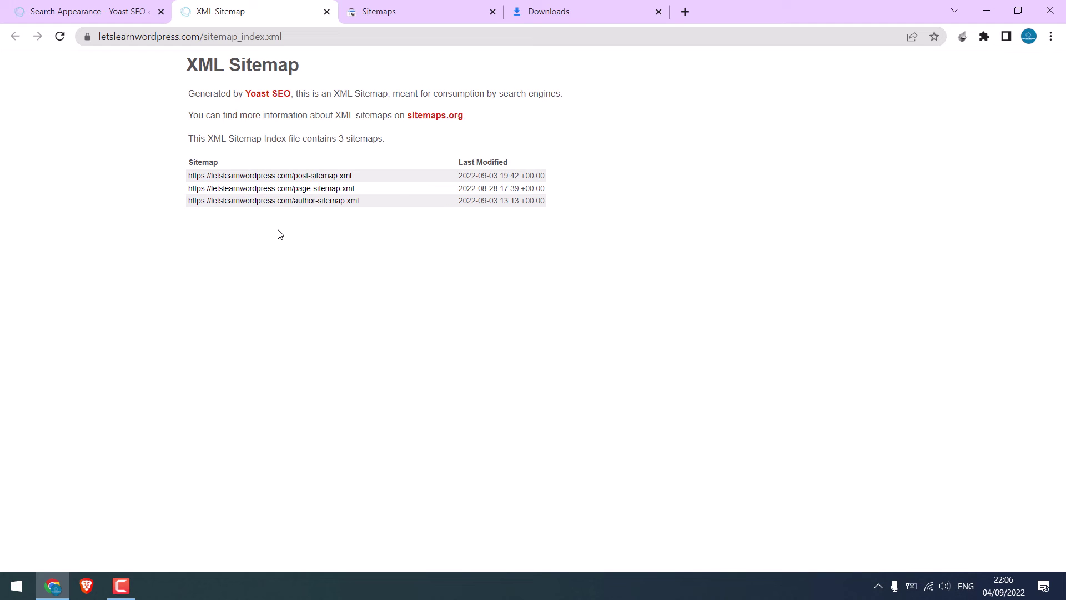
{"action": "left_click", "coordinate": [286, 37]}
{"action": "left_click", "coordinate": [328, 250]}
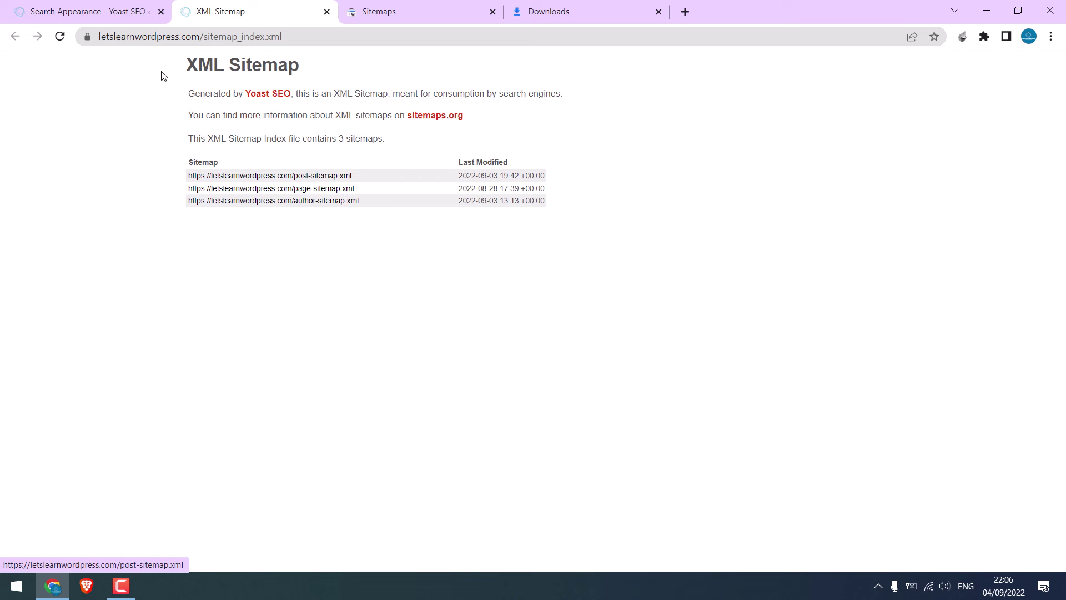
{"action": "left_click", "coordinate": [108, 10]}
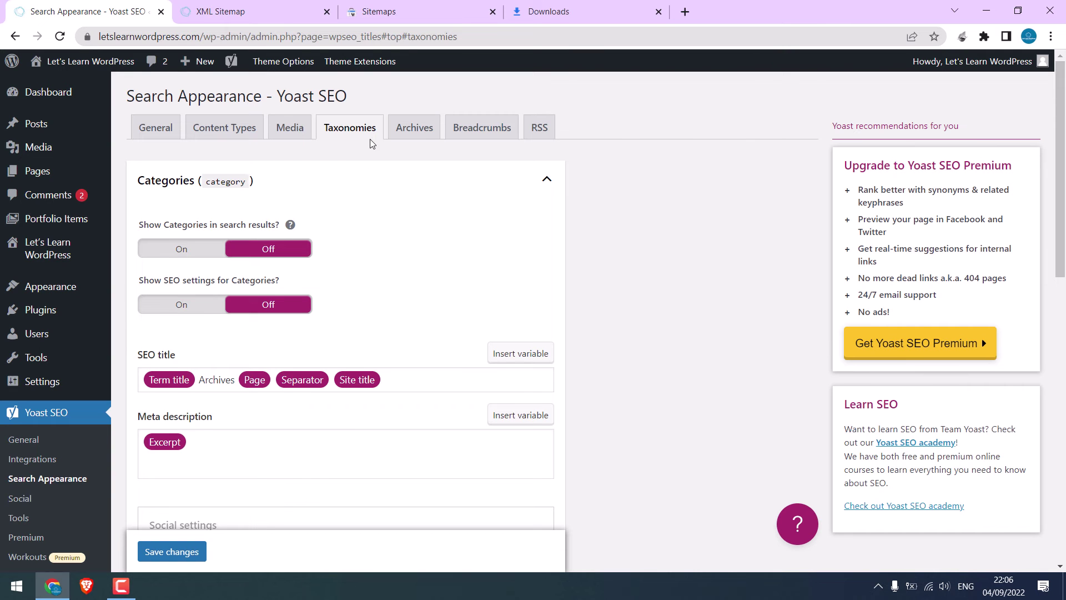
- Turn Author archives Off in the Archives settings and save
{"action": "left_click", "coordinate": [410, 129]}
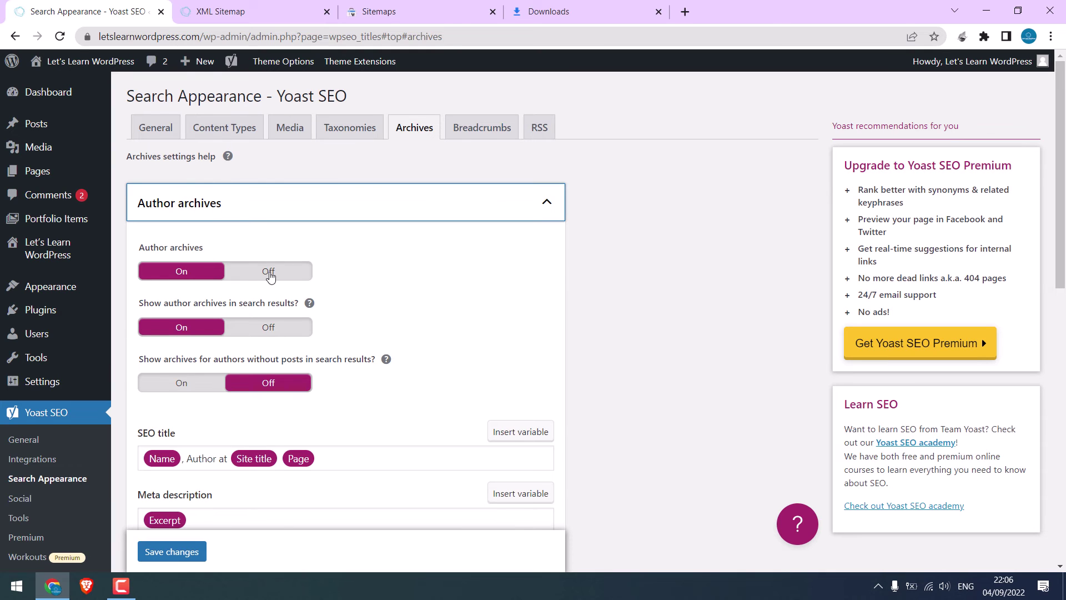
{"action": "left_click", "coordinate": [269, 274]}
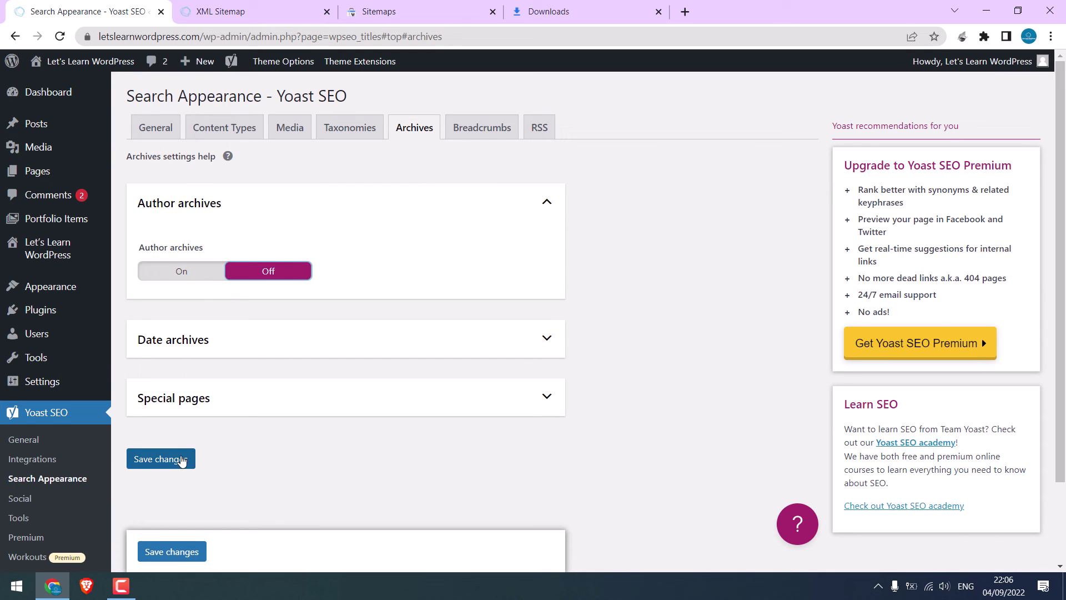
{"action": "left_click", "coordinate": [176, 462]}
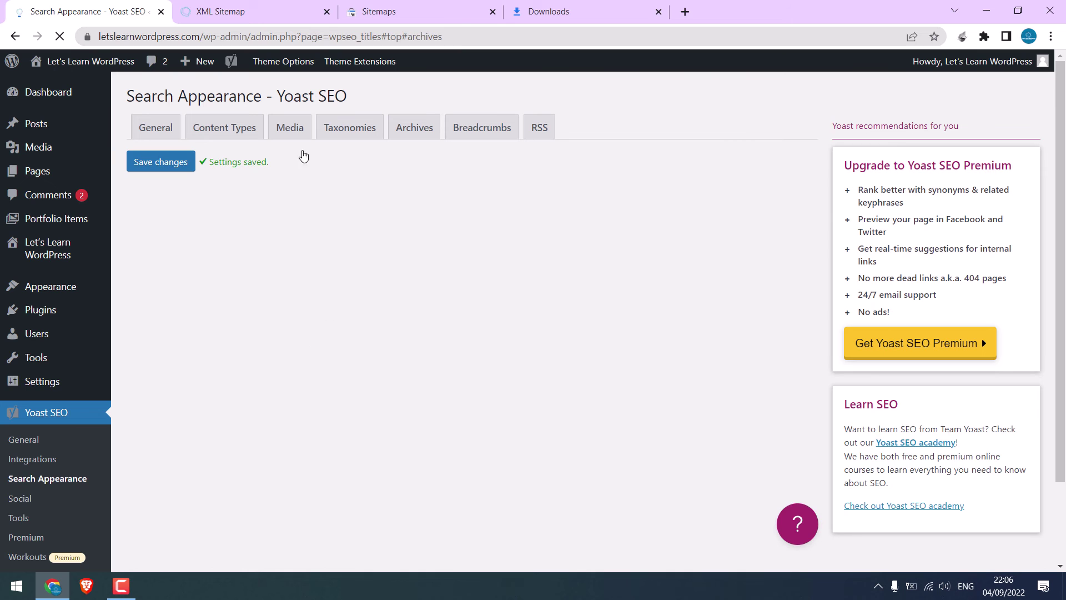
- Reload the sitemap index to confirm only post and page sitemaps remain, then reopen Content Types
{"action": "left_click", "coordinate": [251, 9]}
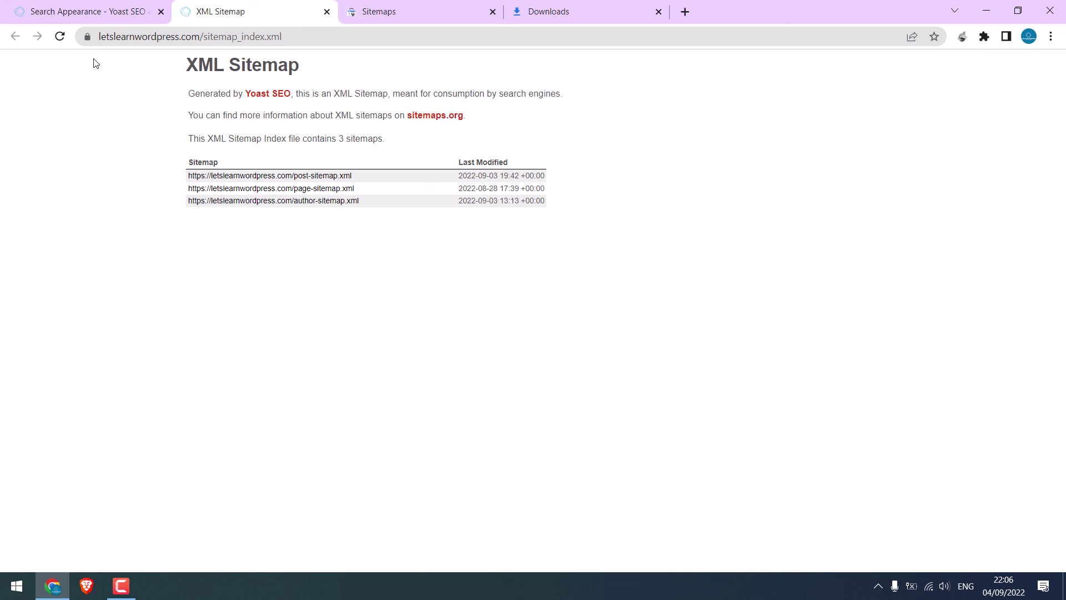
{"action": "left_click", "coordinate": [59, 36]}
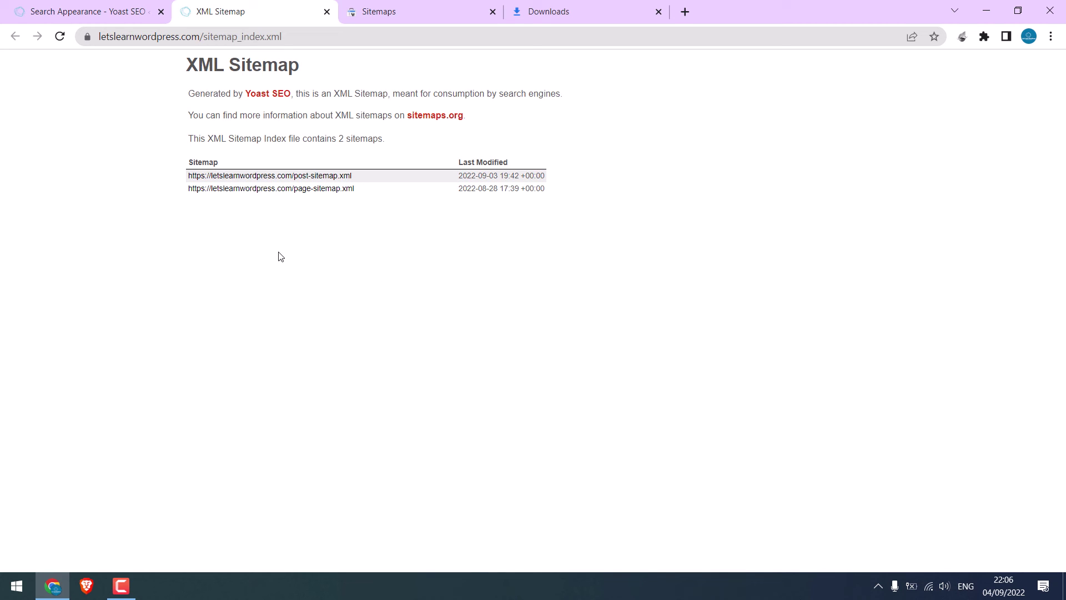
{"action": "left_click", "coordinate": [110, 9]}
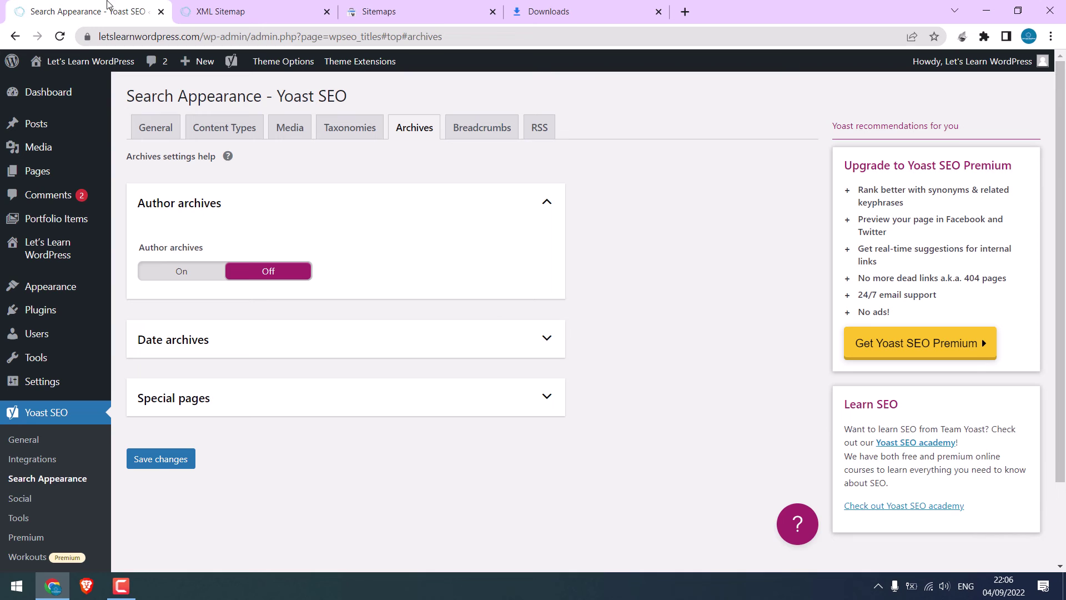
{"action": "left_click", "coordinate": [253, 134]}
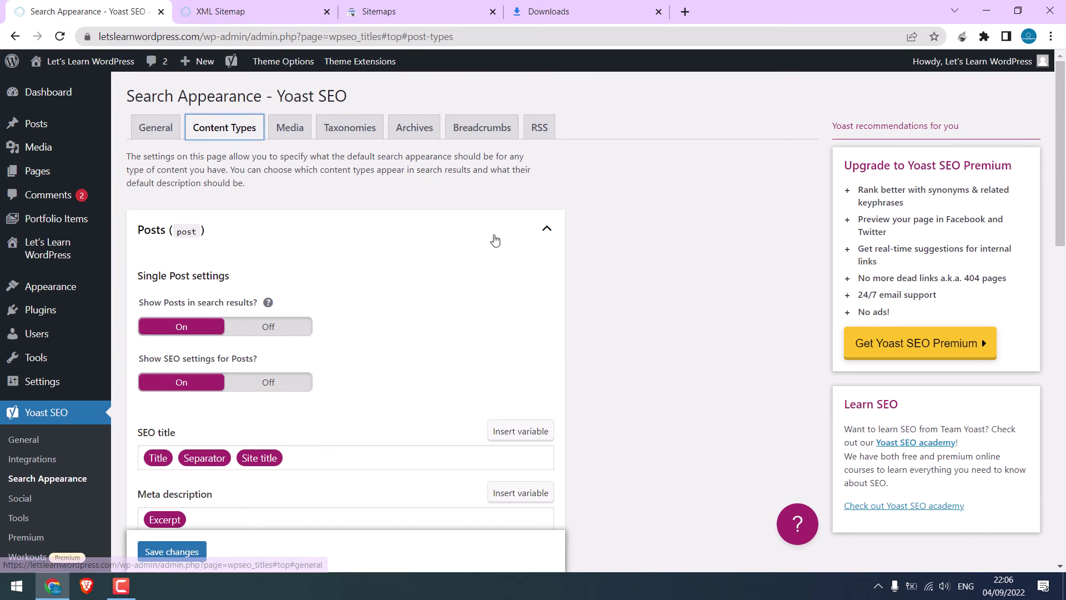
{"action": "left_click", "coordinate": [546, 229]}
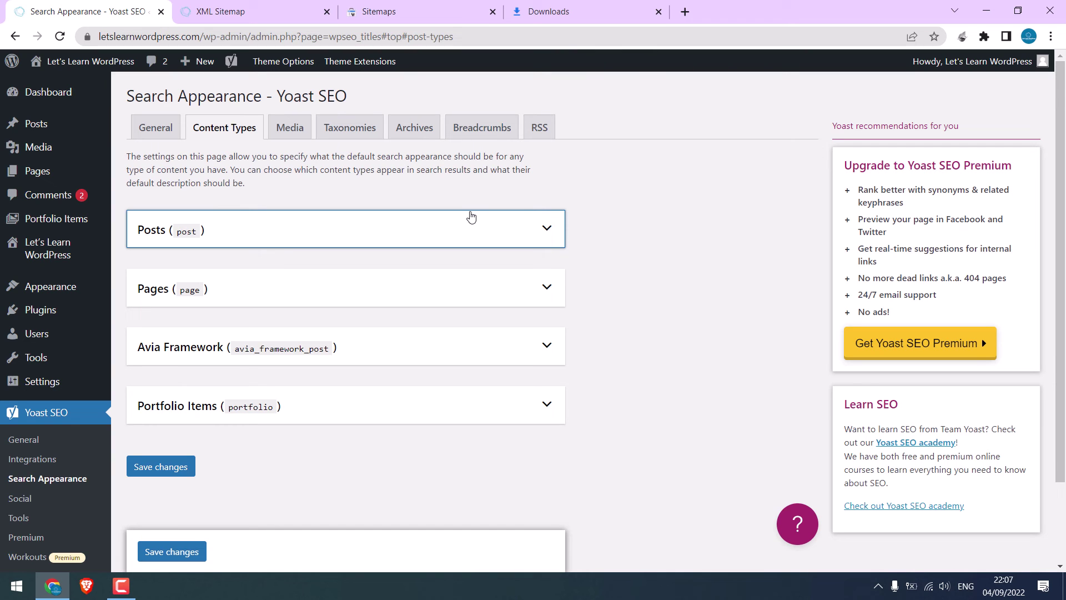
- Copy the full sitemap_index.xml address from the sitemap index tab
{"action": "left_click", "coordinate": [238, 12]}
{"action": "left_click", "coordinate": [277, 35]}
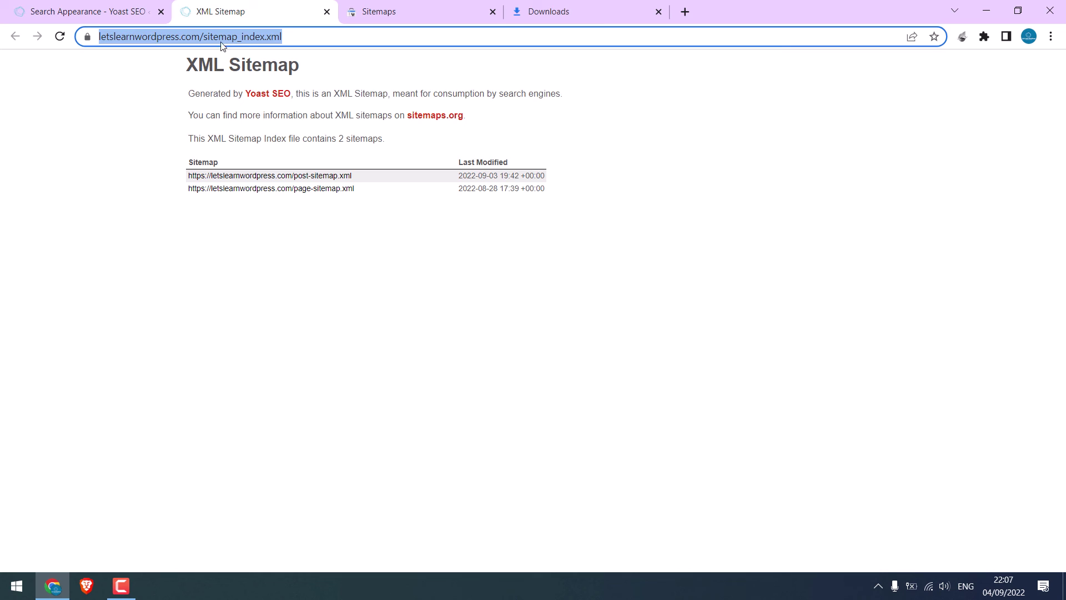
{"action": "left_click", "coordinate": [275, 37]}
{"action": "triple_click", "coordinate": [275, 37]}
{"action": "key", "text": "ctrl+c"}
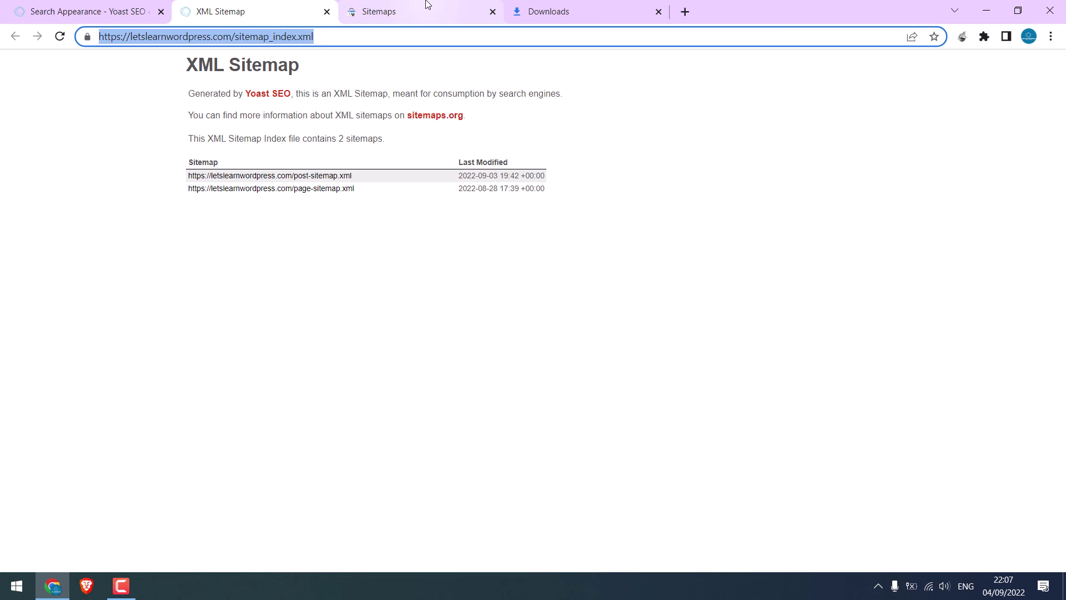
- In Search Console Sitemaps, submit sitemap_index.xml without the domain prefix and dismiss the confirmation
{"action": "left_click", "coordinate": [411, 11]}
{"action": "left_click", "coordinate": [545, 217]}
{"action": "key", "text": "ctrl+v"}
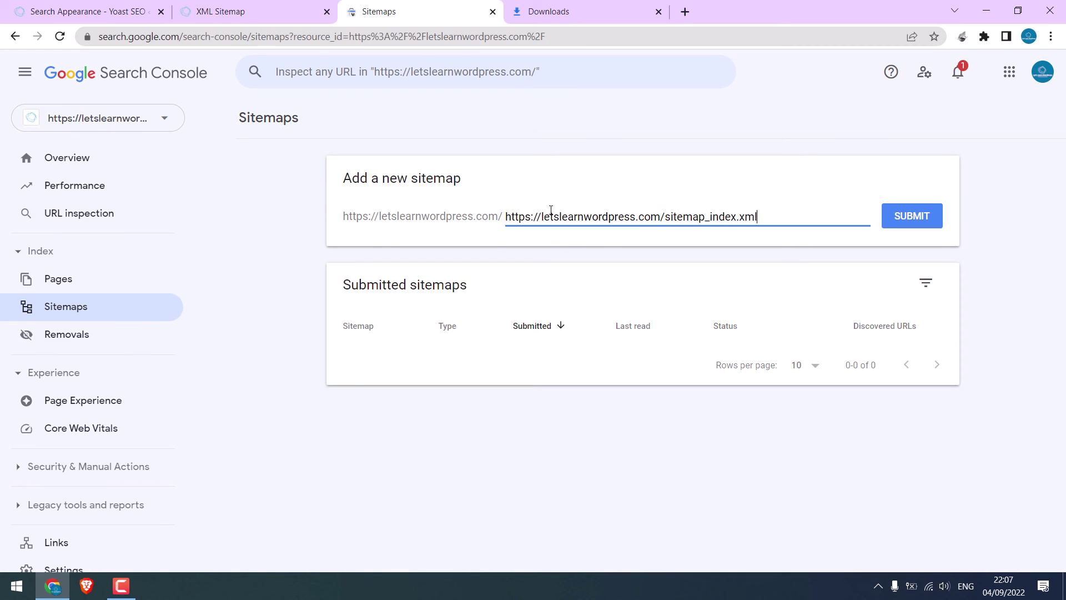
{"action": "left_click_drag", "start_coordinate": [507, 217], "coordinate": [662, 221]}
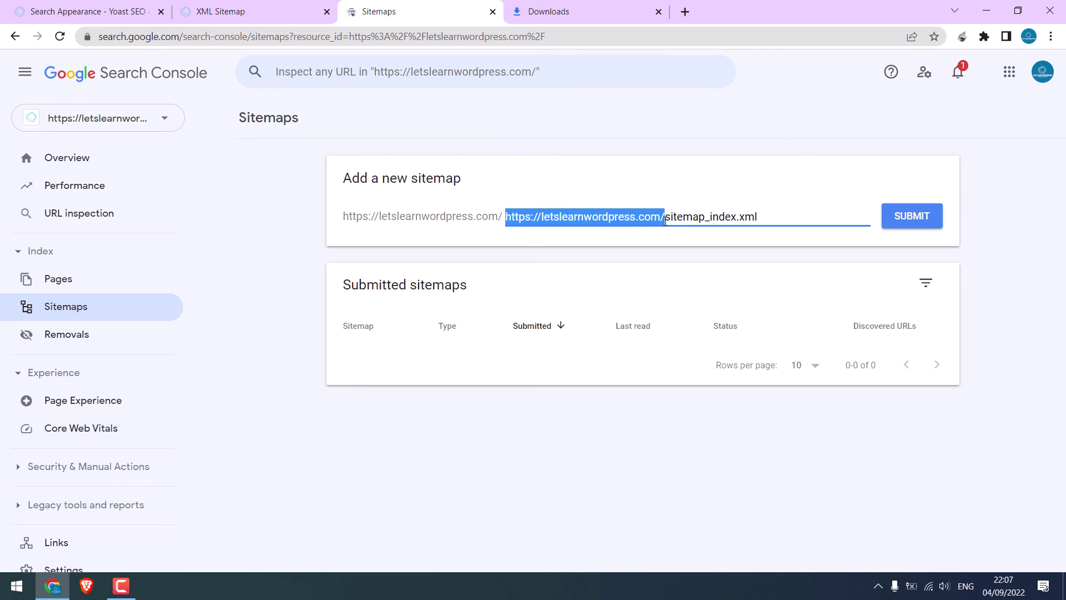
{"action": "key", "text": "BackSpace"}
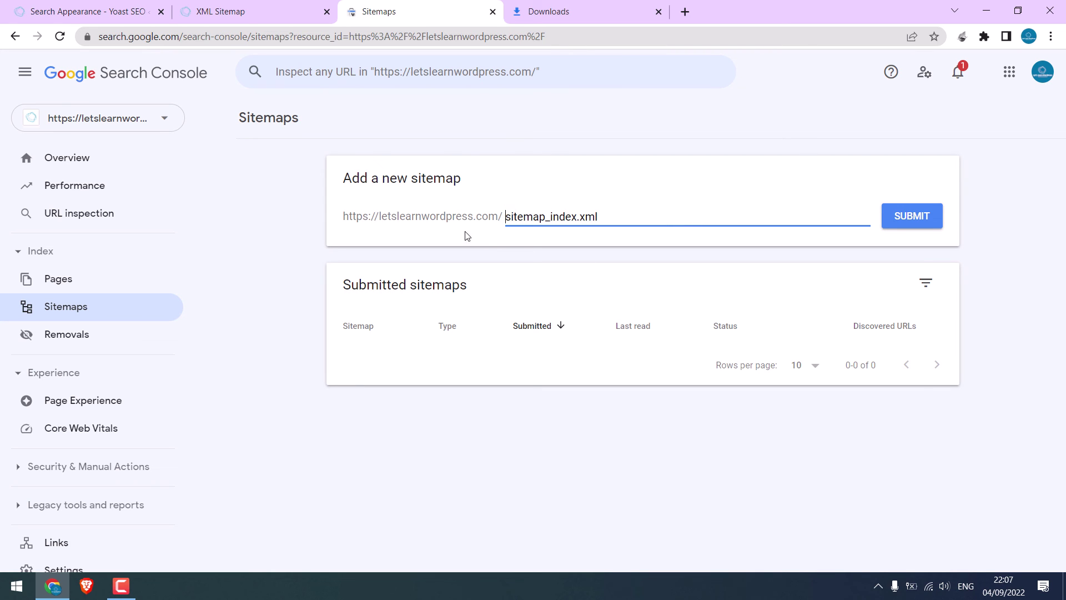
{"action": "left_click", "coordinate": [911, 217]}
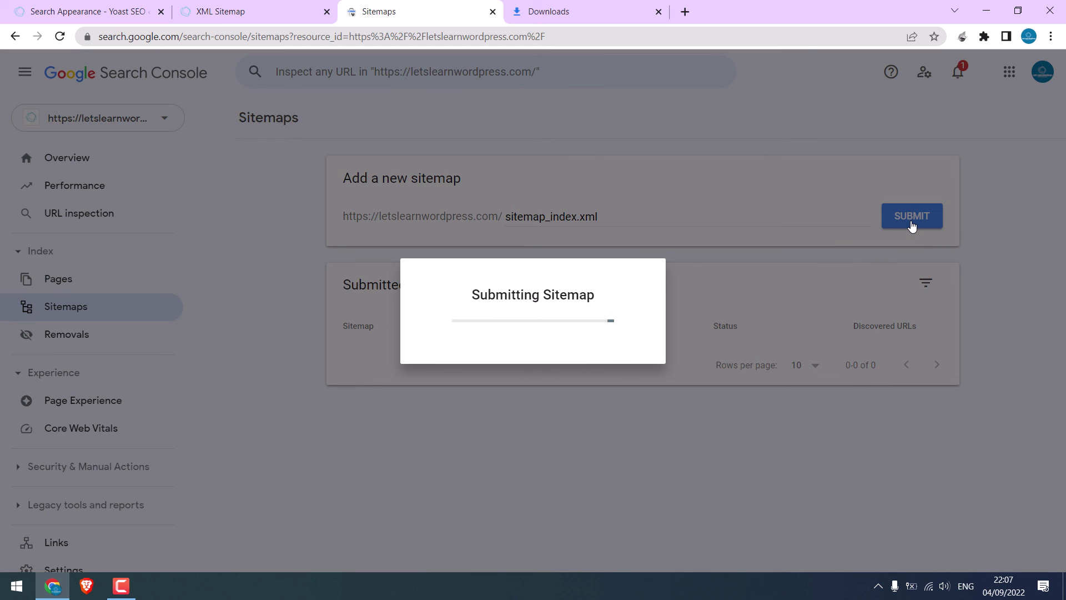
{"action": "left_click", "coordinate": [716, 368]}
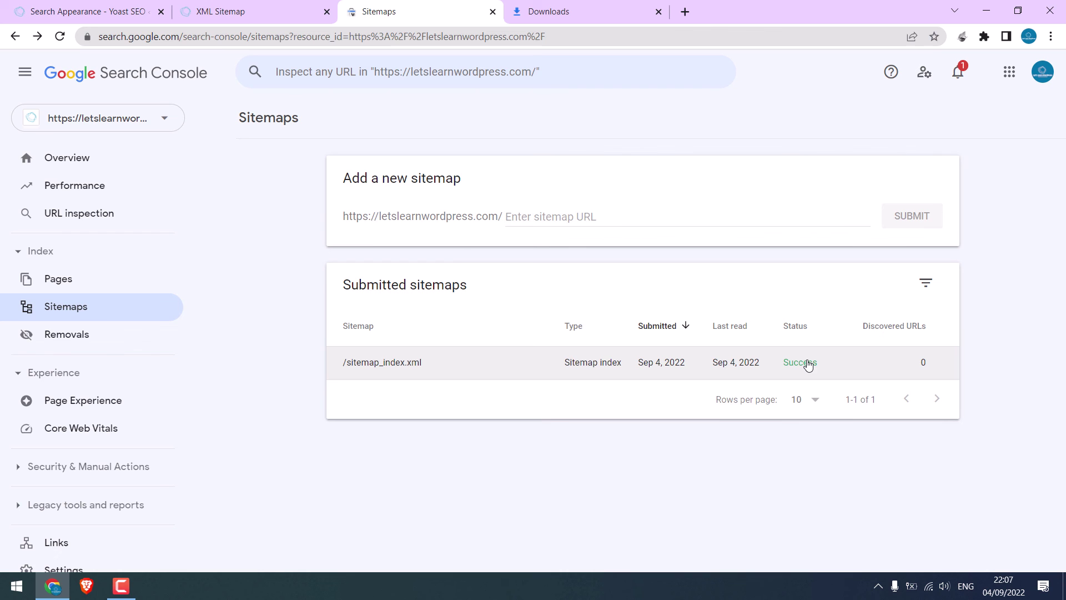
- Open the /sitemap_index.xml details, briefly view Core Web Vitals, then reopen the sitemap details
{"action": "left_click", "coordinate": [482, 363]}
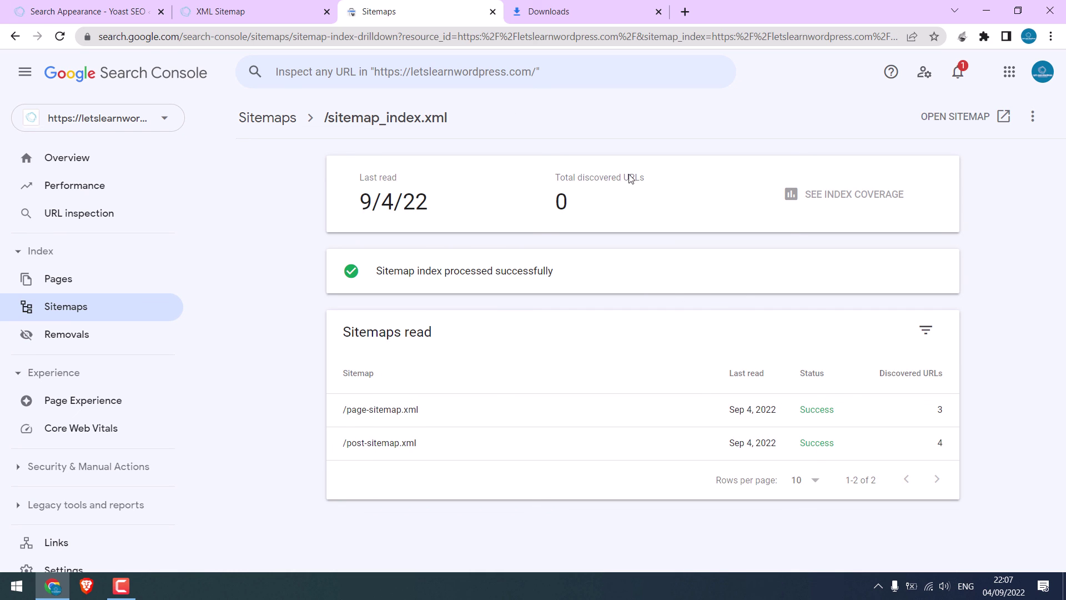
{"action": "left_click", "coordinate": [68, 431]}
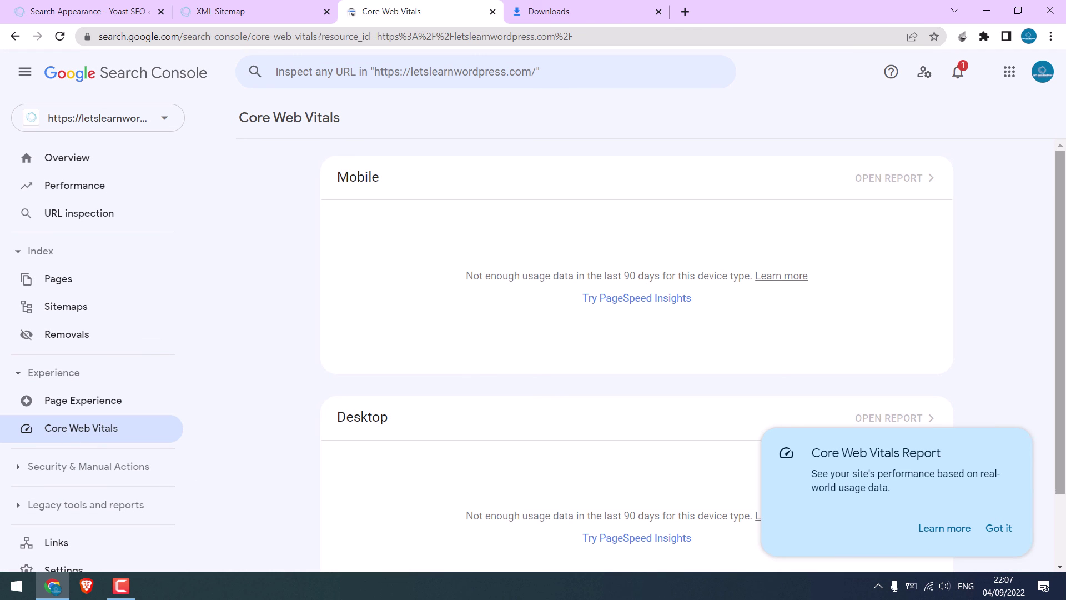
{"action": "left_click", "coordinate": [997, 526]}
{"action": "scroll", "coordinate": [532, 327], "scroll_direction": "down", "scroll_amount": 1}
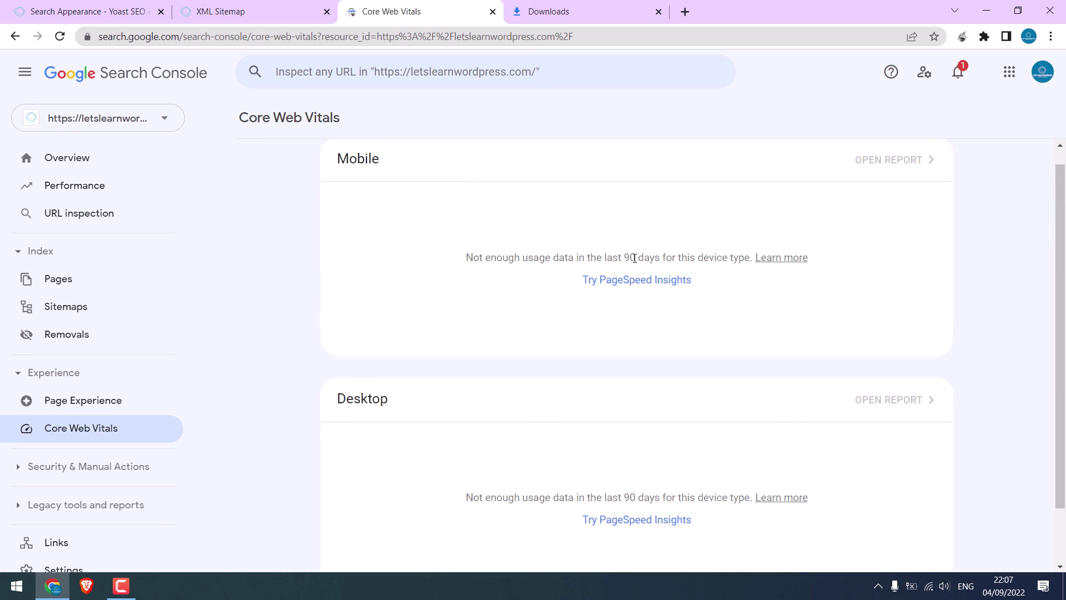
{"action": "left_click_drag", "start_coordinate": [663, 258], "coordinate": [663, 258]}
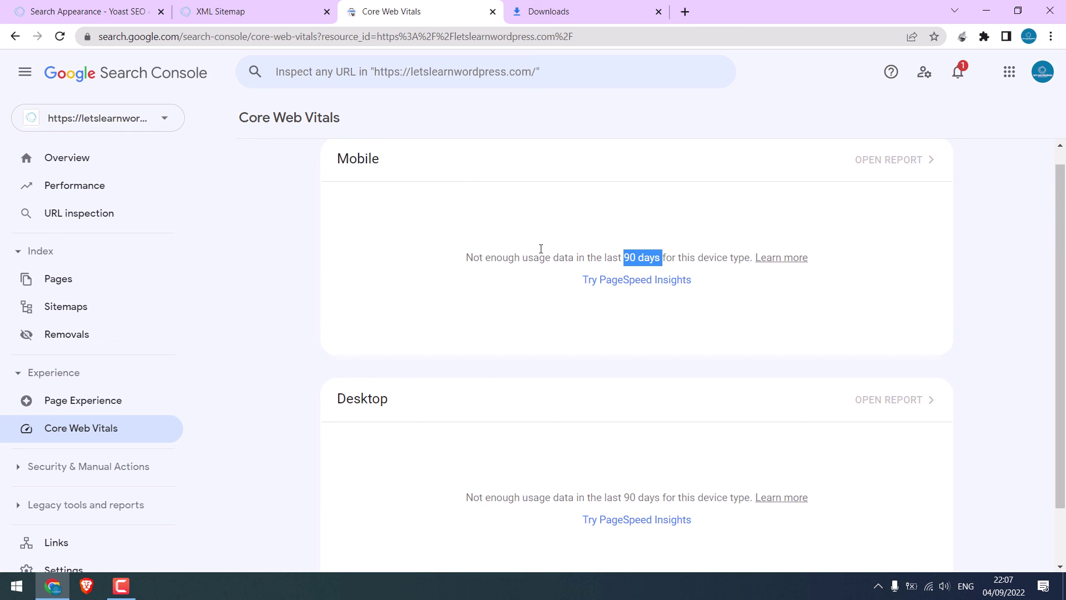
{"action": "scroll", "coordinate": [511, 311], "scroll_direction": "down", "scroll_amount": 1}
{"action": "scroll", "coordinate": [472, 378], "scroll_direction": "up", "scroll_amount": 1}
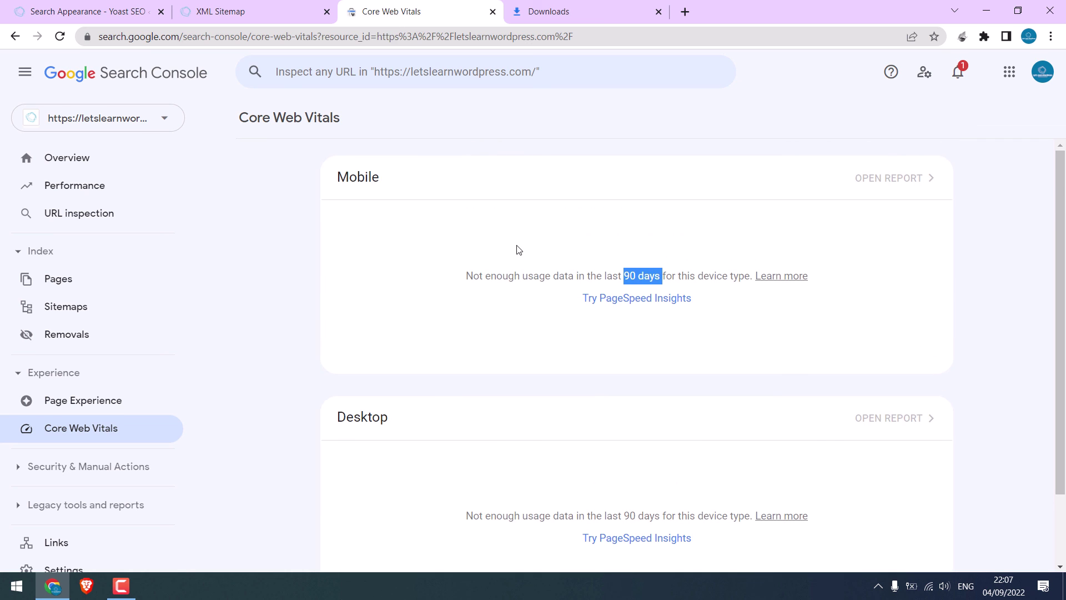
{"action": "scroll", "coordinate": [433, 492], "scroll_direction": "down", "scroll_amount": 1}
{"action": "scroll", "coordinate": [433, 492], "scroll_direction": "up", "scroll_amount": 1}
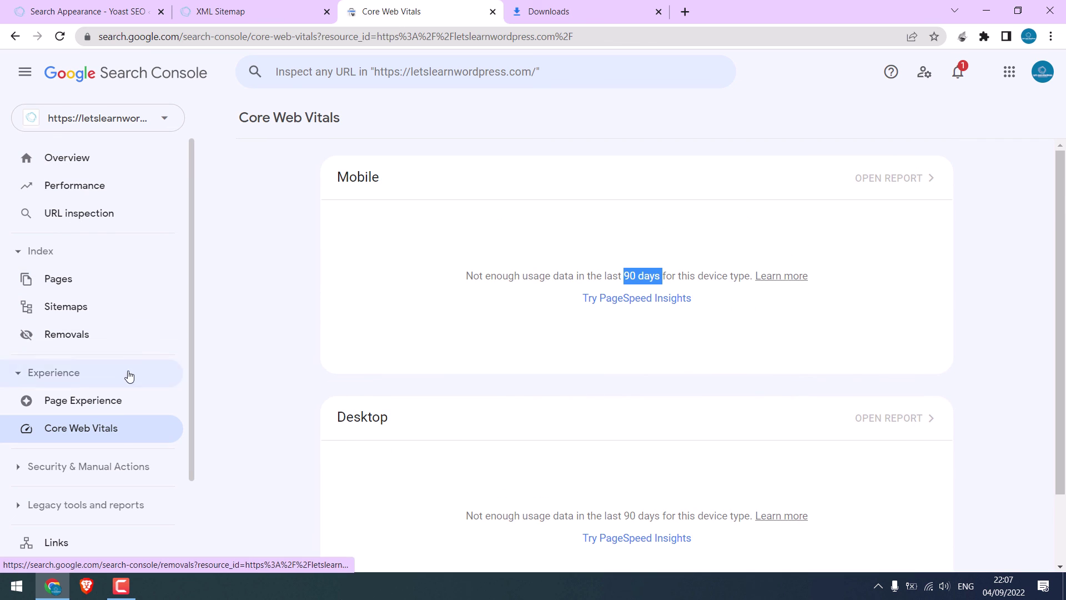
{"action": "left_click", "coordinate": [83, 309]}
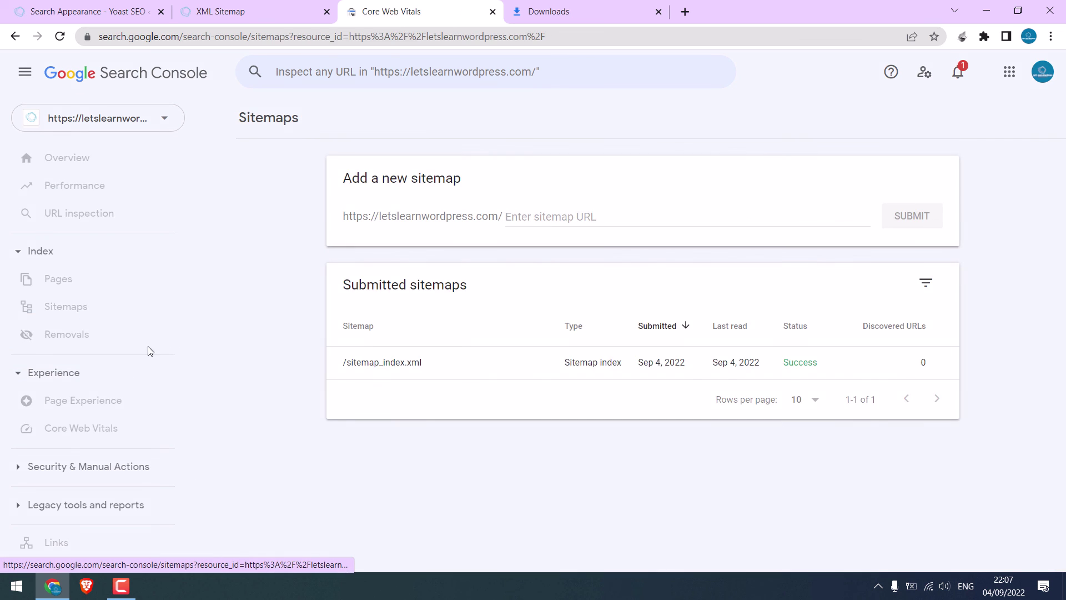
{"action": "left_click", "coordinate": [455, 366]}
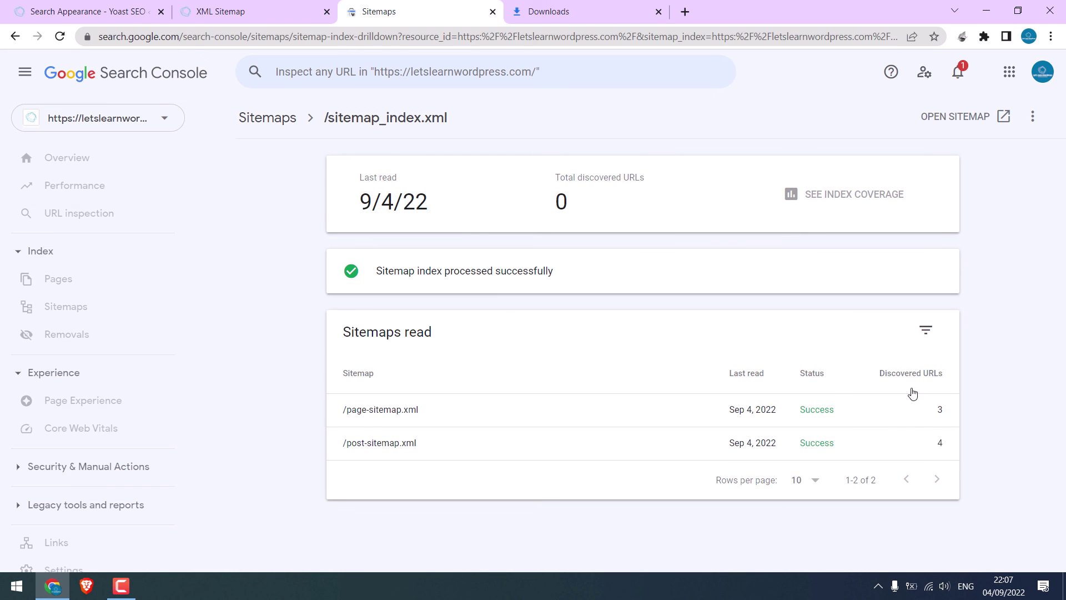